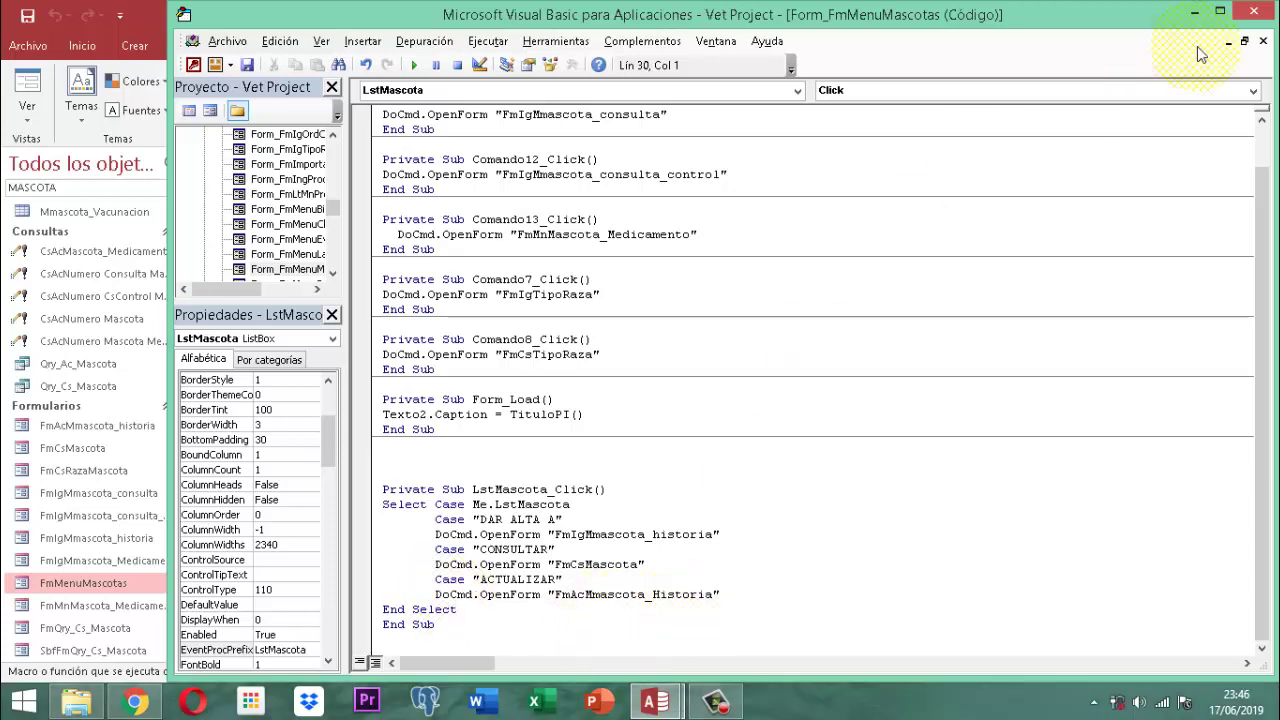
# Close the VBA editor with the LstMascota_Click Select Case code, returning to FmMenuMascotas Design view
pyautogui.click(1256, 12)
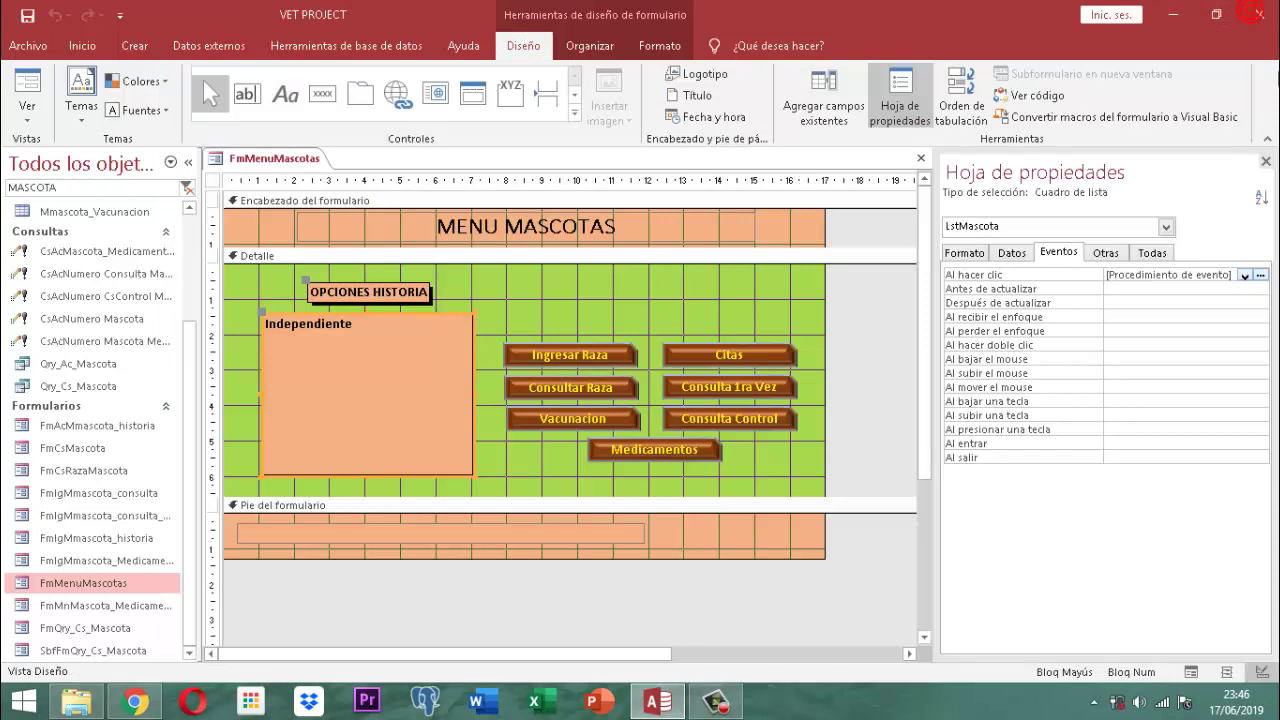
# Close the property sheet and the FmMenuMascotas form design
pyautogui.click(1265, 161)
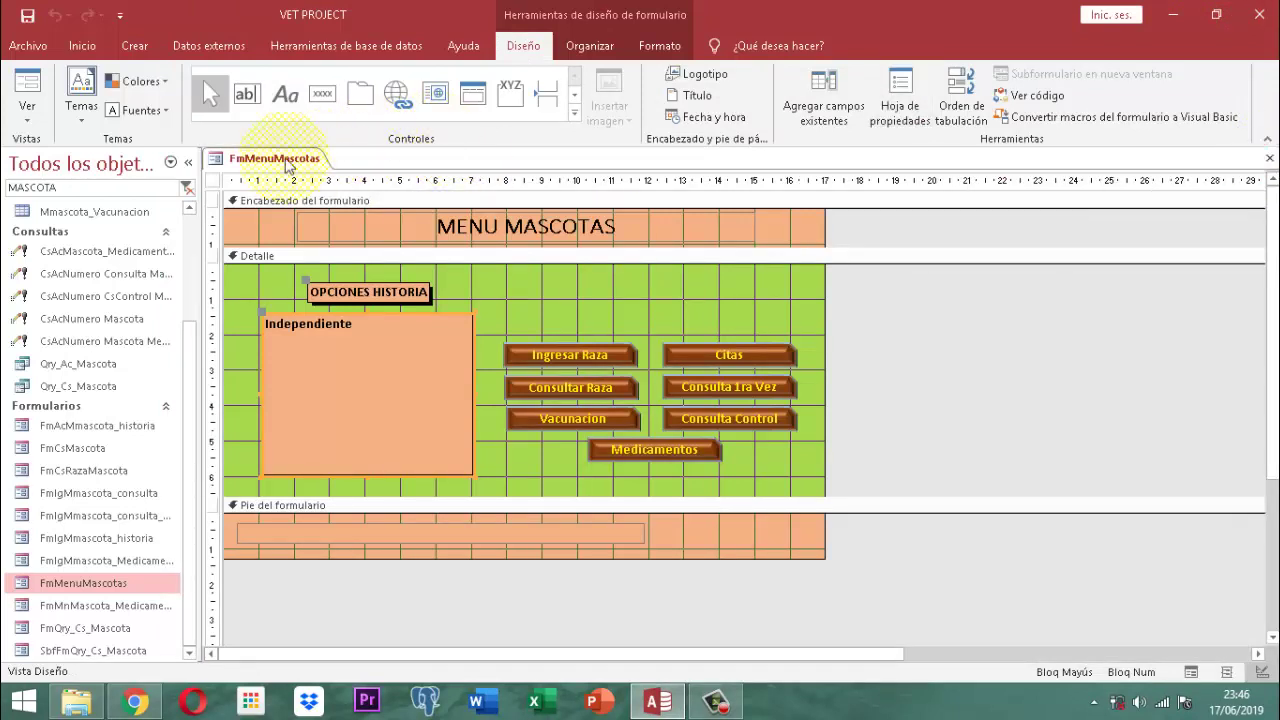
pyautogui.rightClick(260, 160)
pyautogui.click(262, 128)
pyautogui.rightClick(276, 157)
pyautogui.click(325, 190)
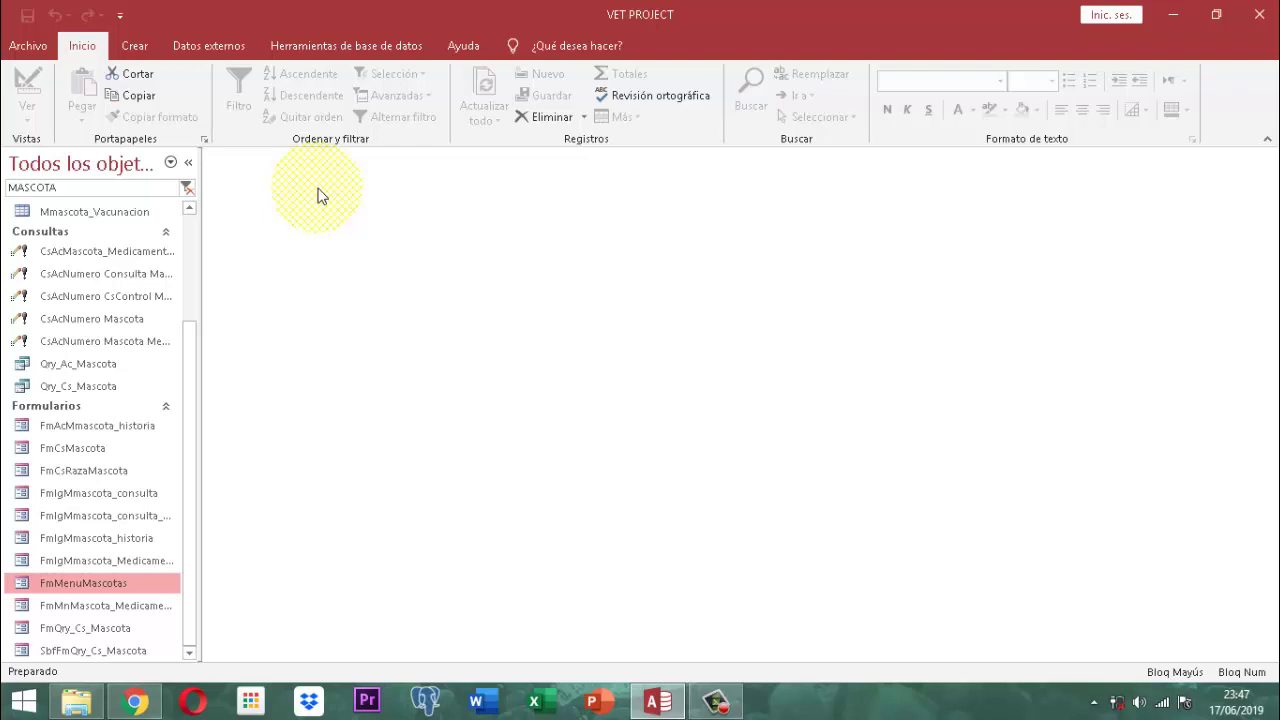
# Filter the navigation pane by 'PANEL' and open PANEL INICIAL in form view
pyautogui.moveTo(109, 190); pyautogui.dragTo(10, 192)
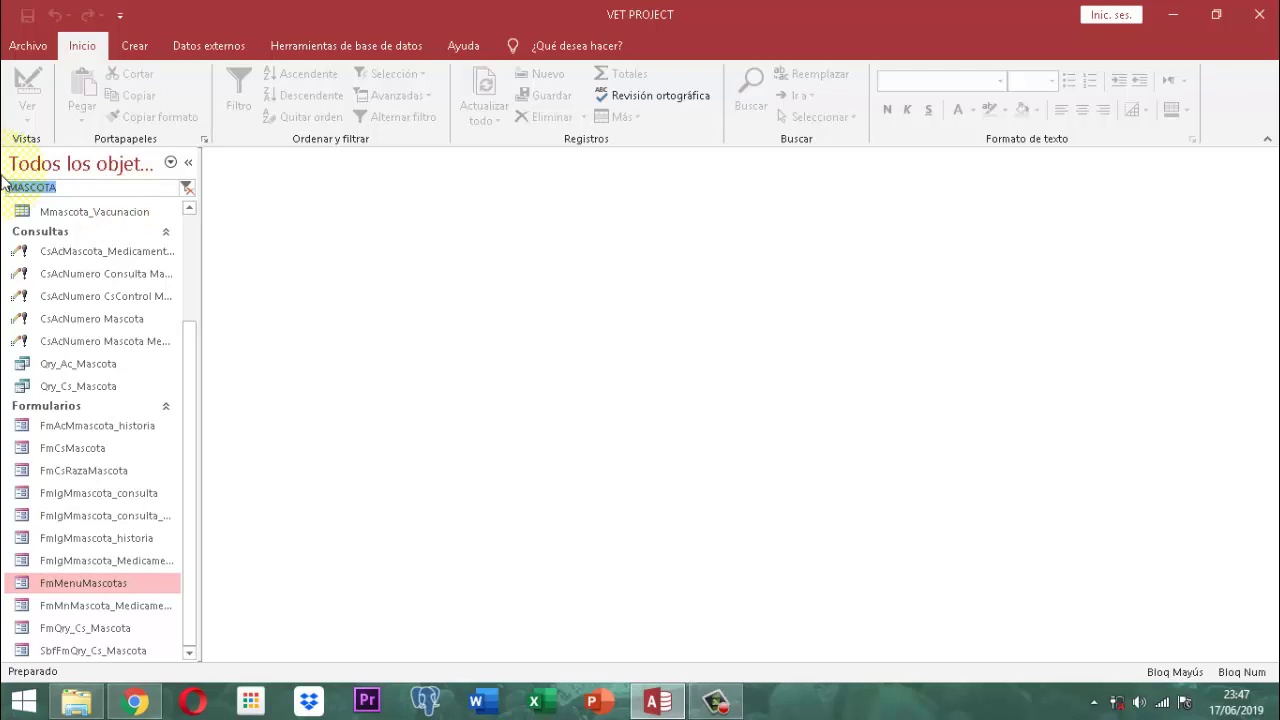
pyautogui.write('PANEL')
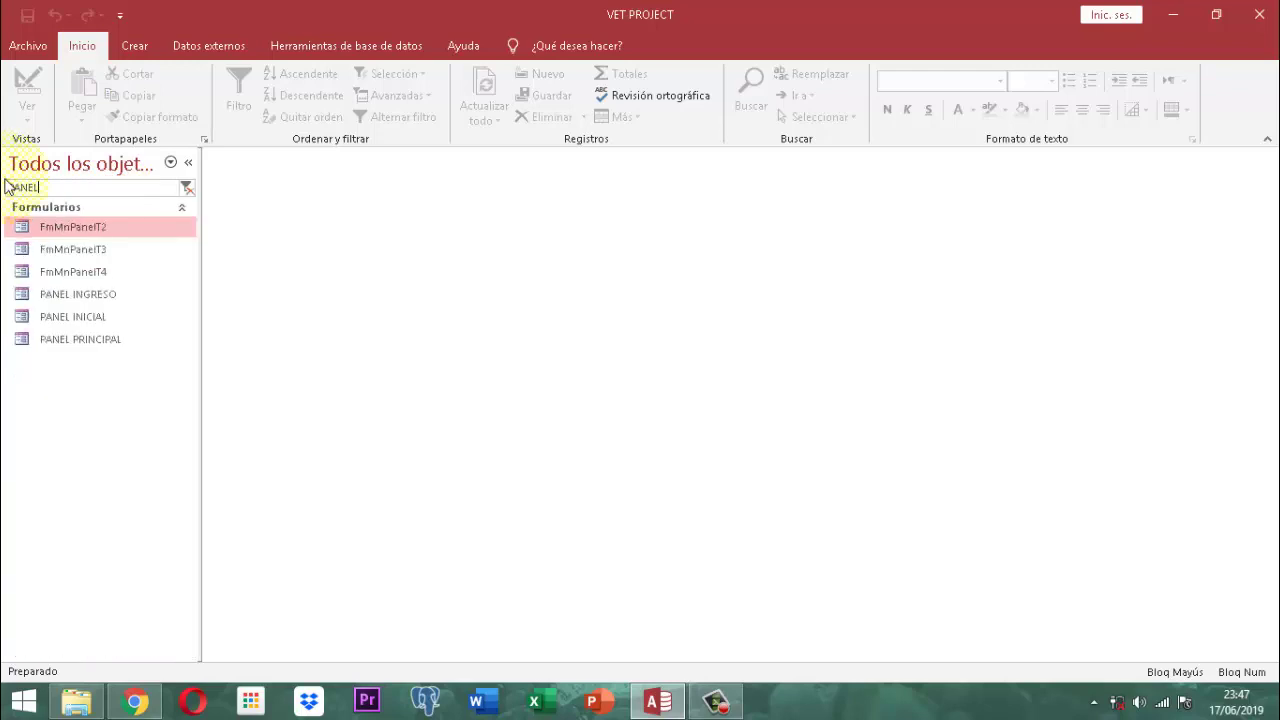
pyautogui.click(84, 314)
pyautogui.doubleClick(84, 316)
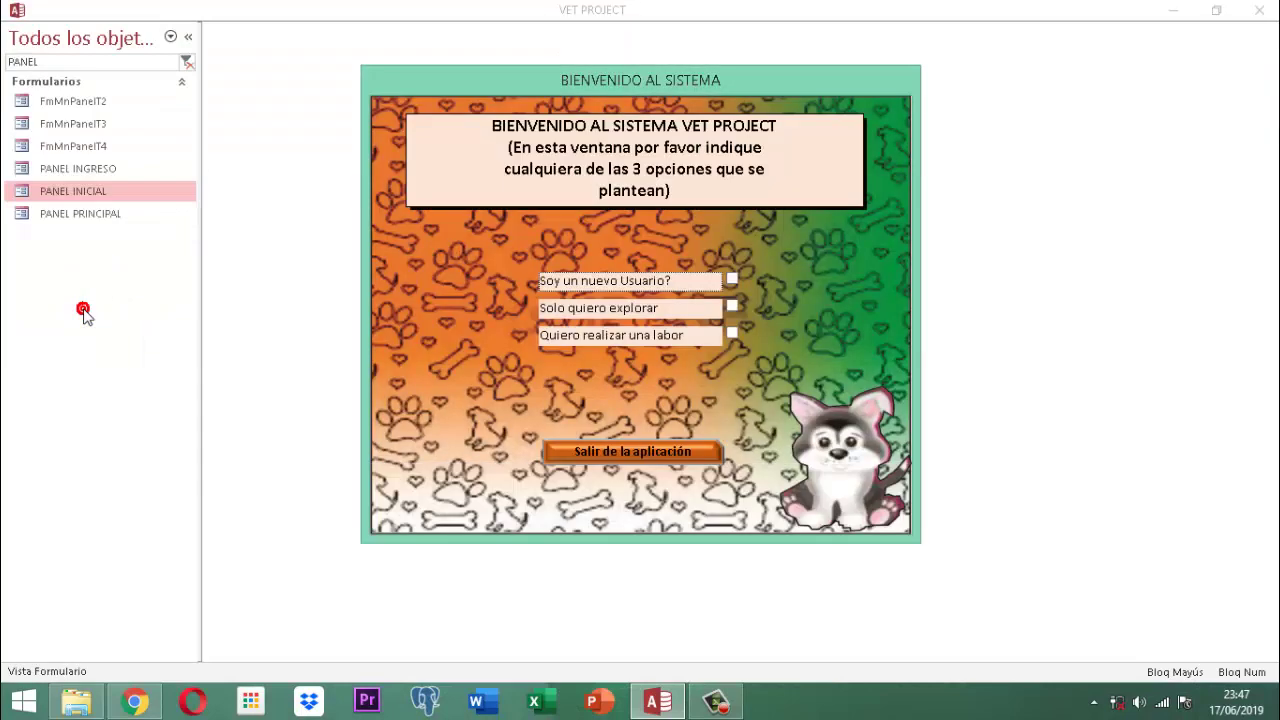
# Tick 'Quiero realizar una labor', sign in with a listed user and password, and accept the administrator notice
pyautogui.click(732, 334)
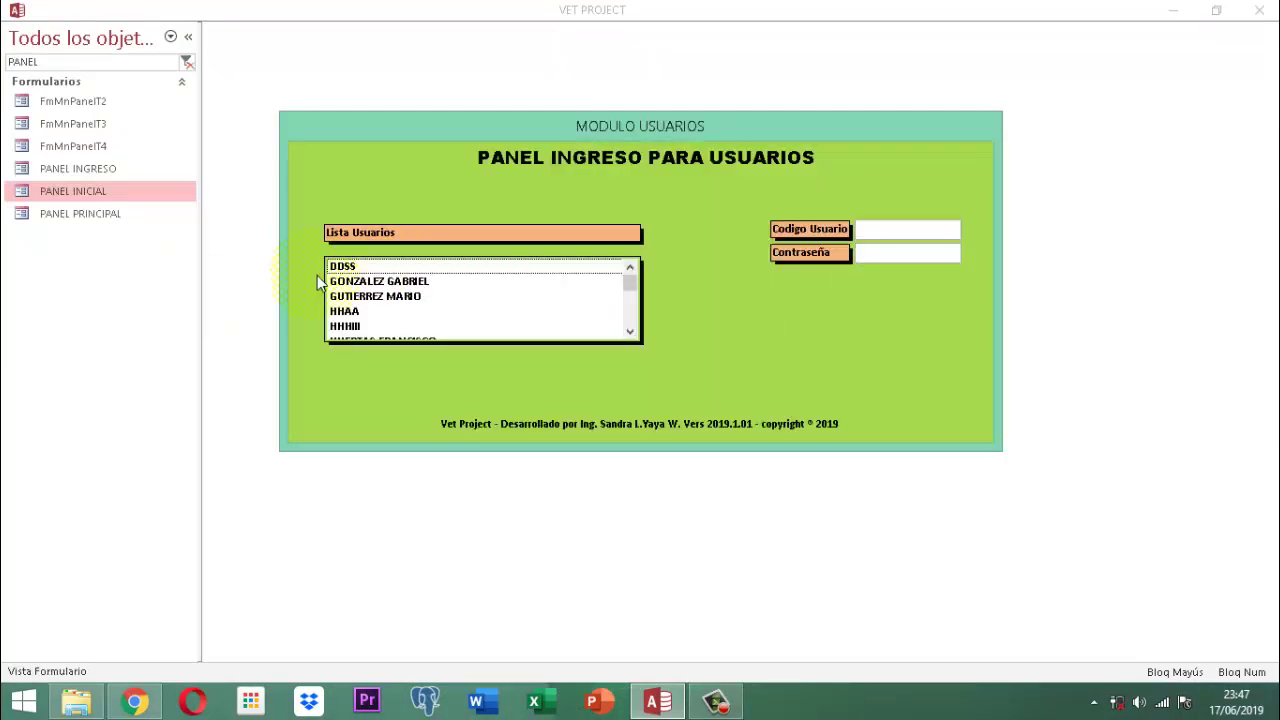
pyautogui.scroll(-1, 403, 305)
pyautogui.scroll(-3, 403, 305)
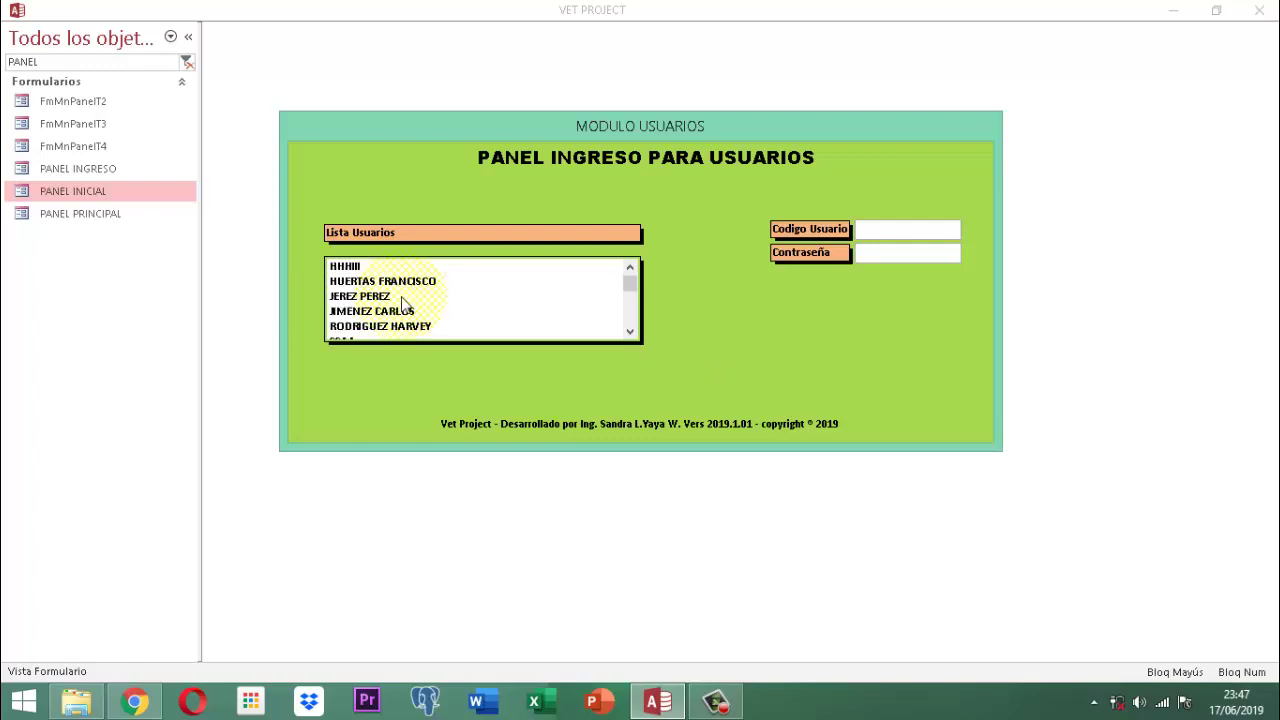
pyautogui.click(403, 311)
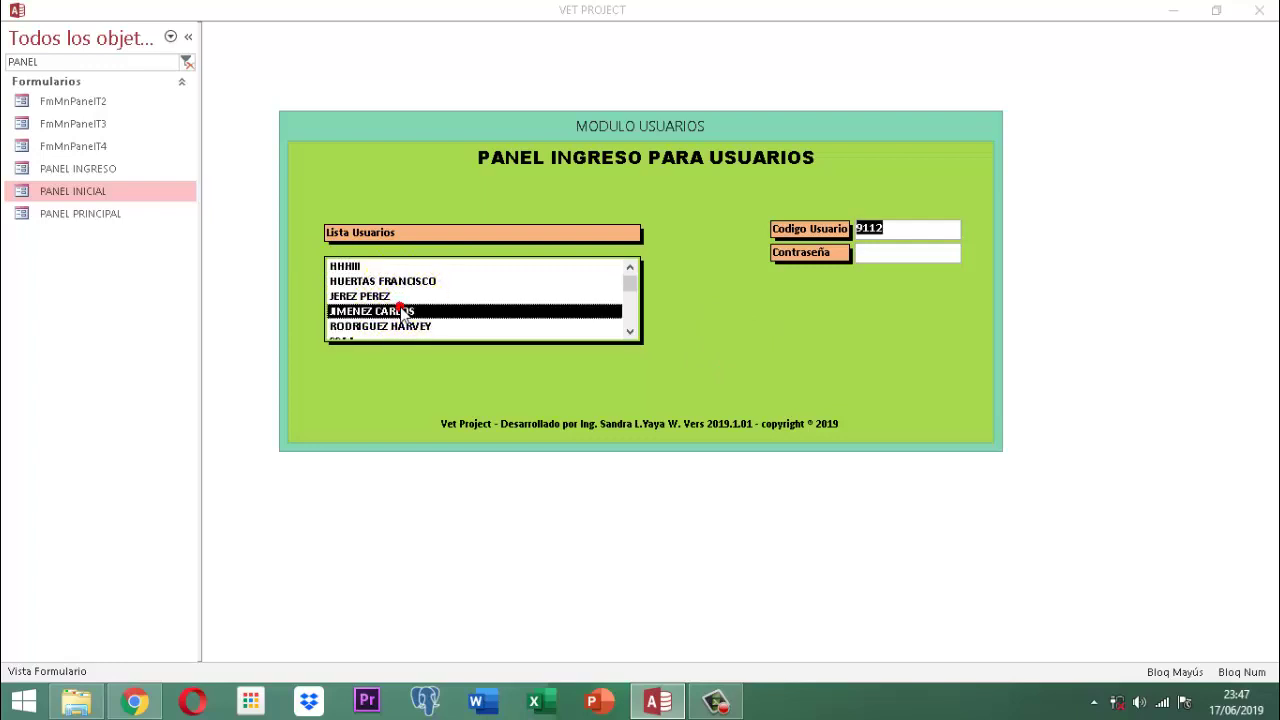
pyautogui.press('Tab')
pyautogui.write('123')
pyautogui.press('Return')
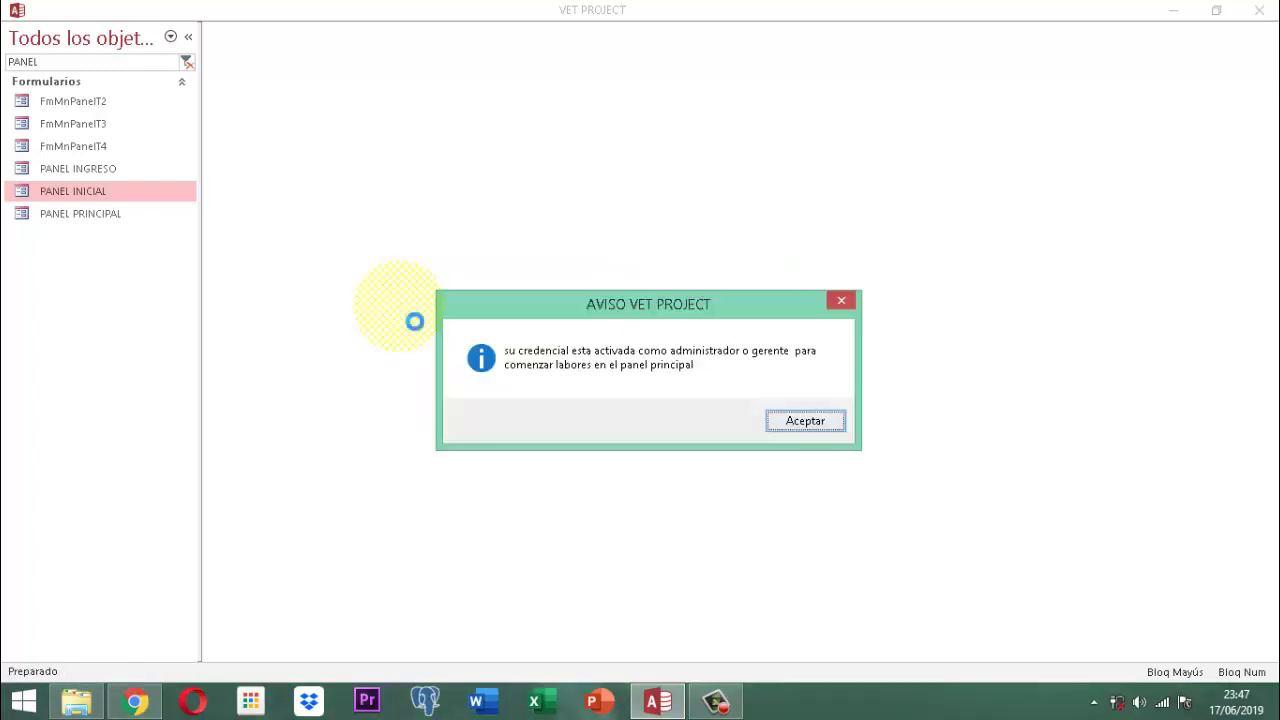
pyautogui.press('Return')
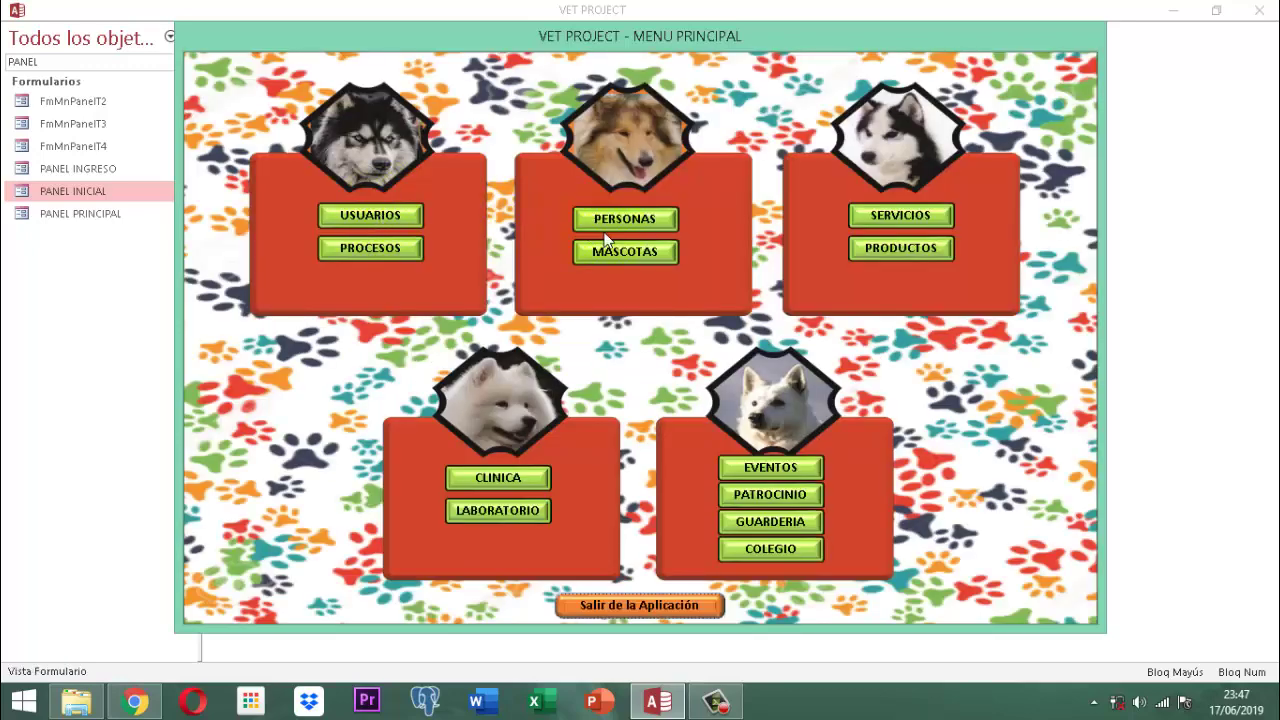
pyautogui.click(623, 252)
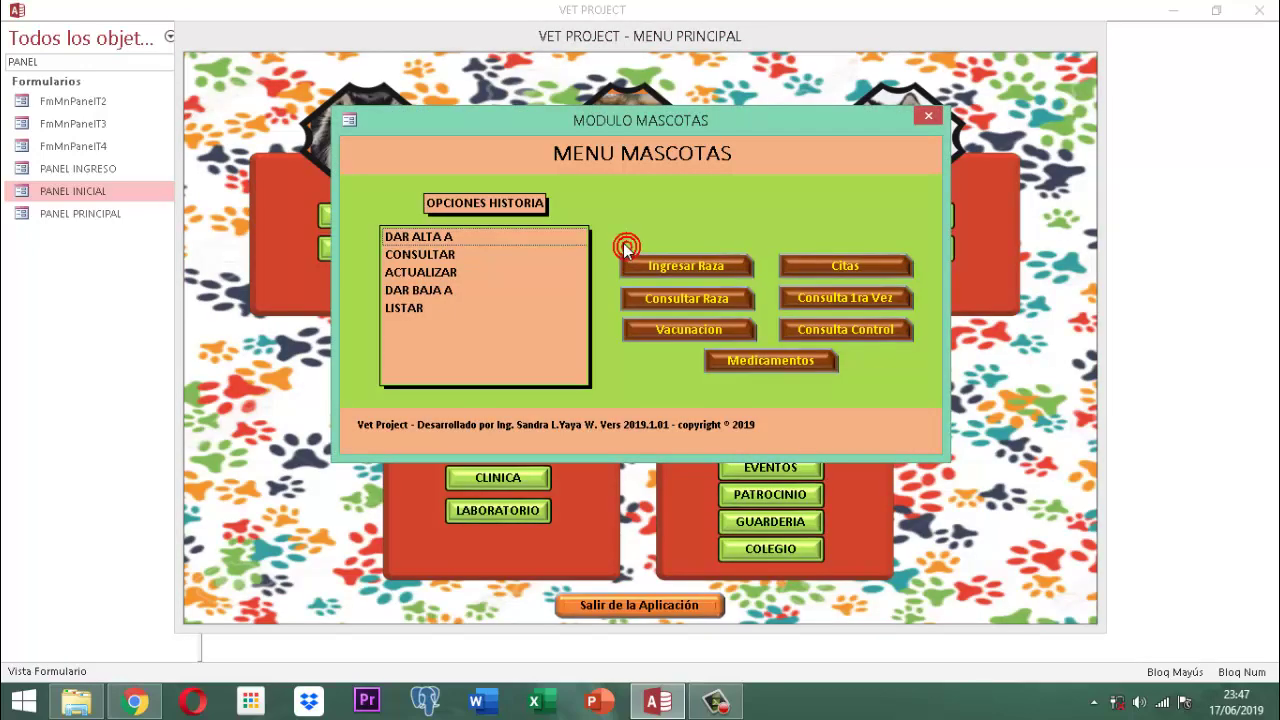
pyautogui.doubleClick(419, 271)
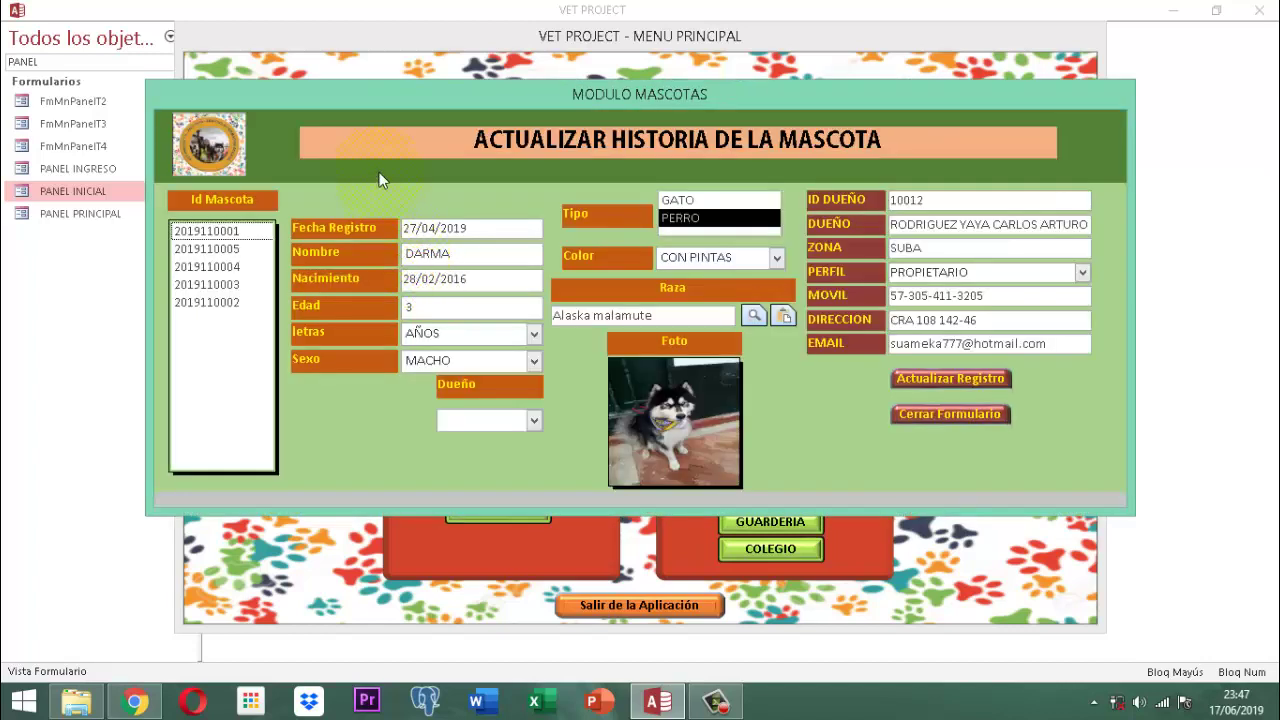
pyautogui.click(212, 234)
pyautogui.click(212, 234)
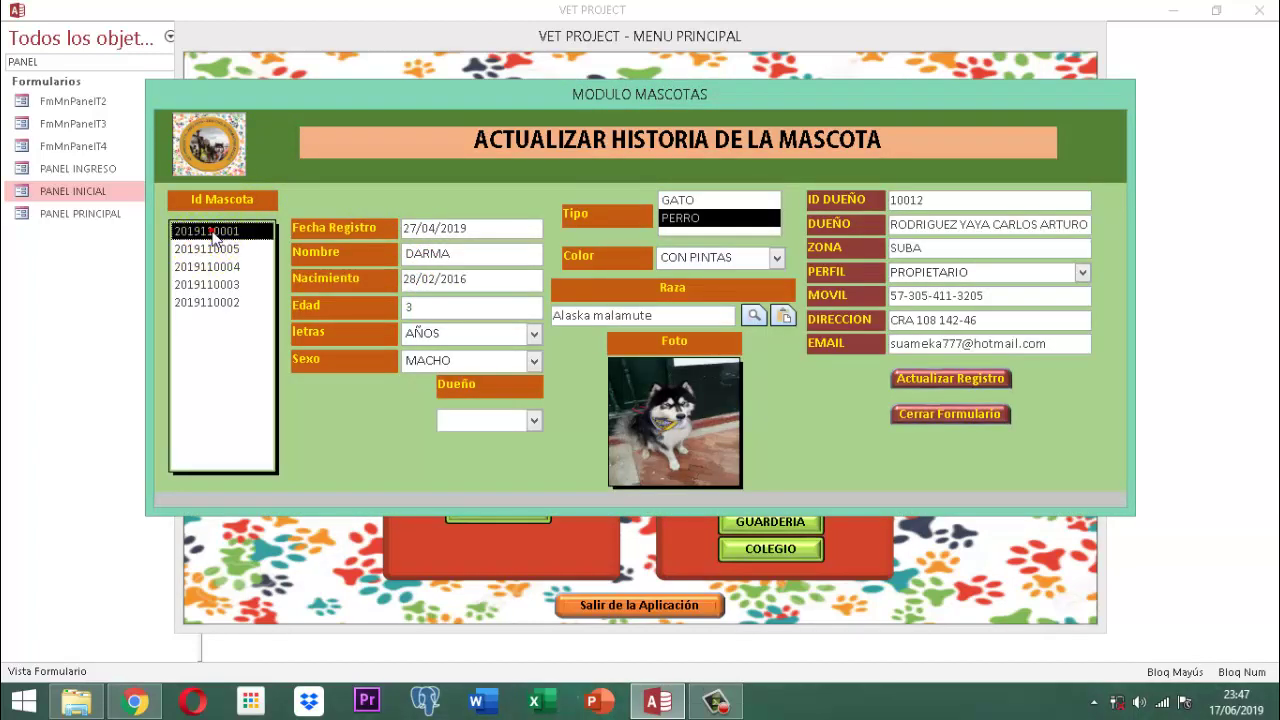
pyautogui.click(212, 249)
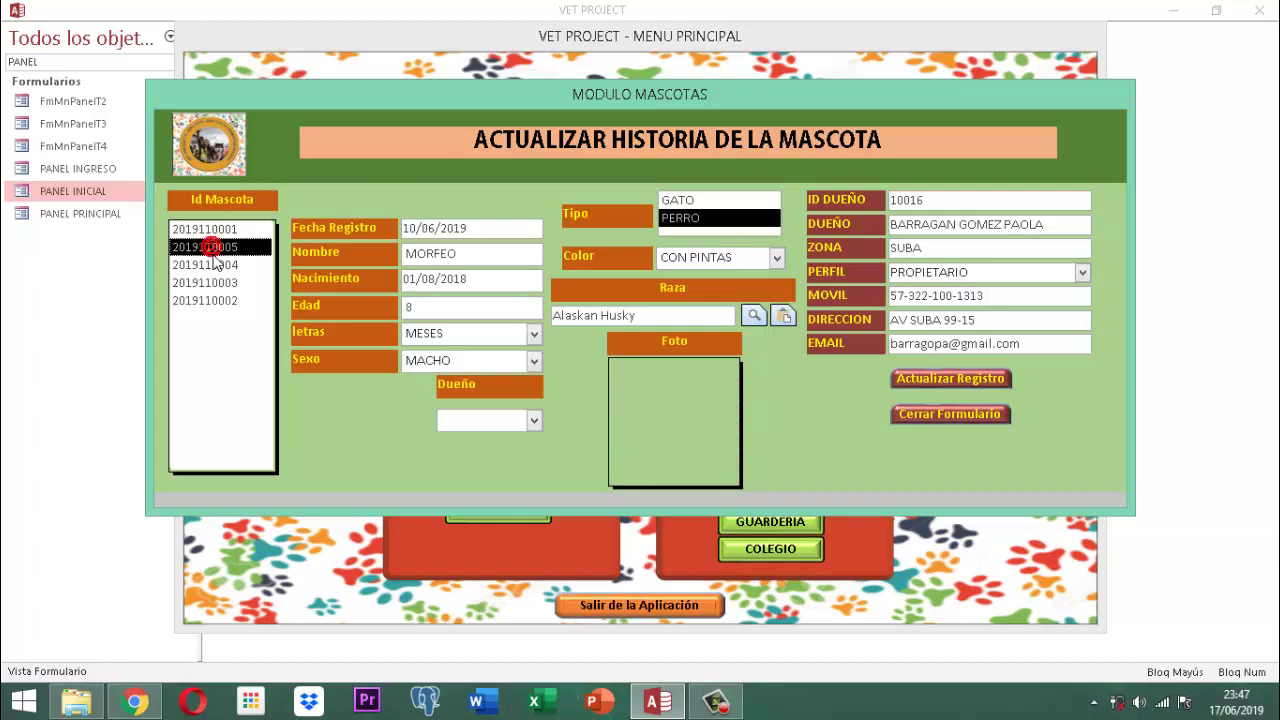
pyautogui.click(212, 265)
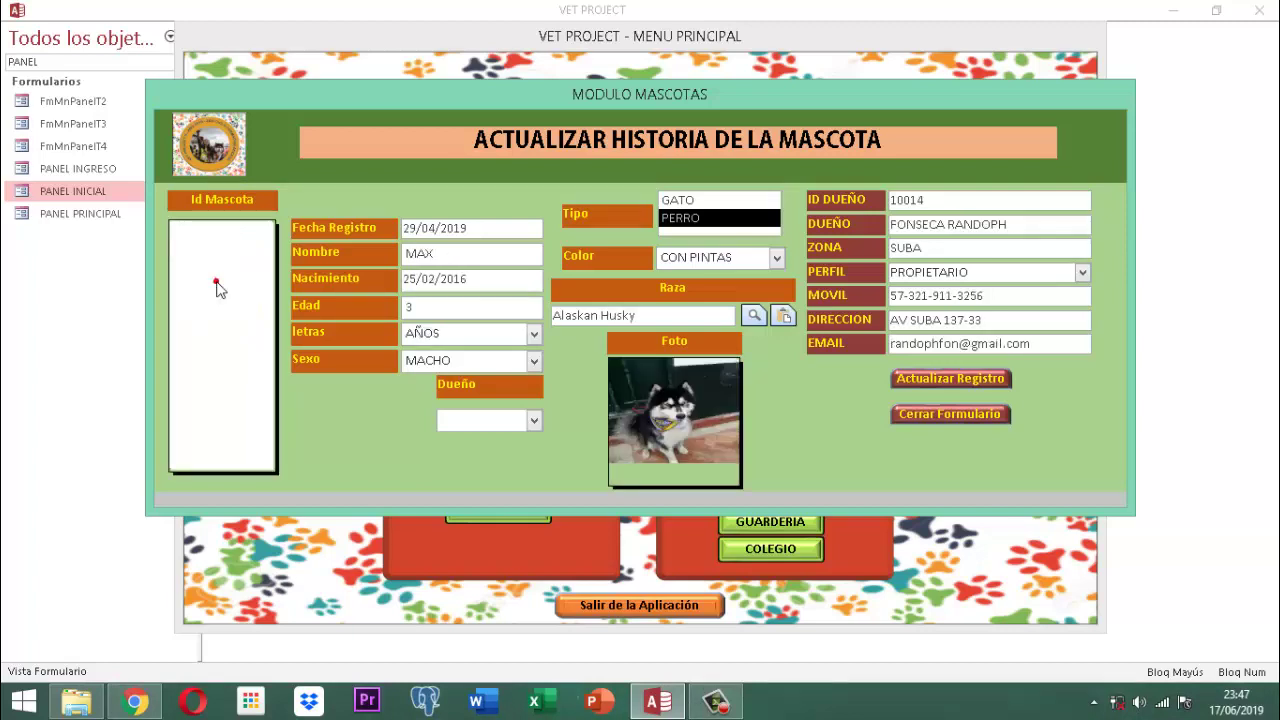
pyautogui.click(218, 284)
pyautogui.click(215, 300)
pyautogui.click(218, 232)
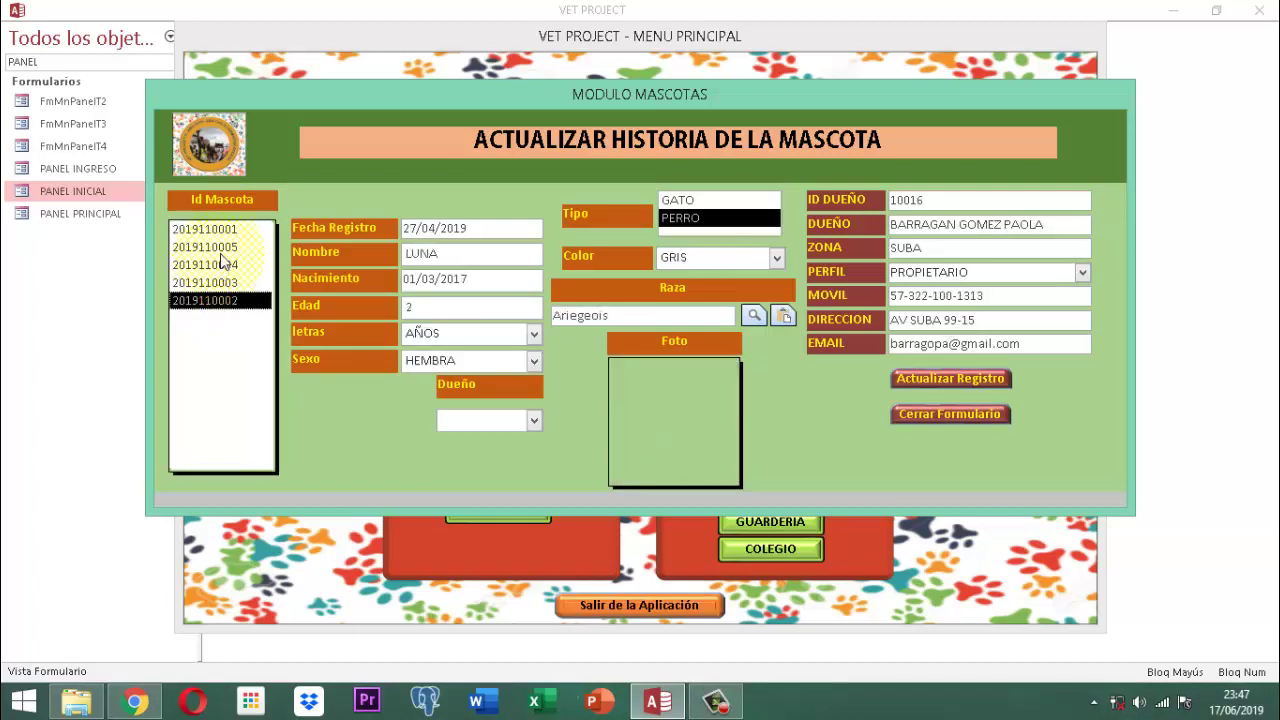
pyautogui.click(228, 229)
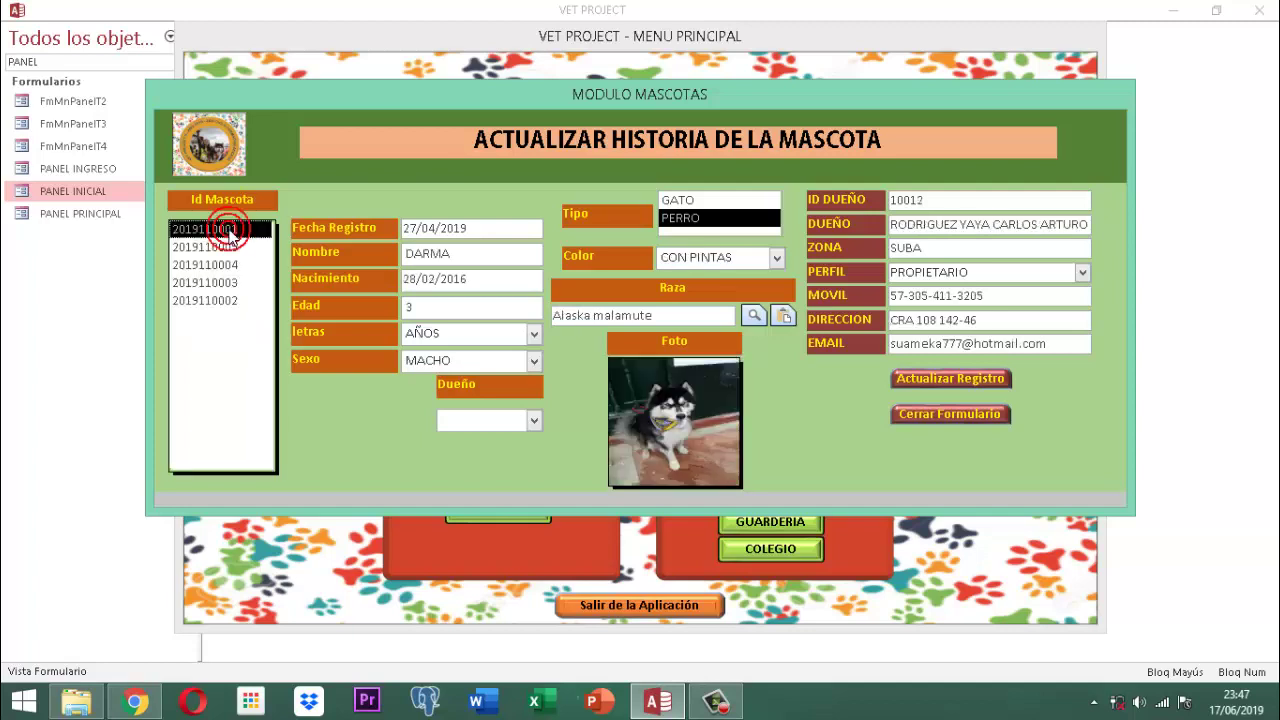
pyautogui.click(220, 250)
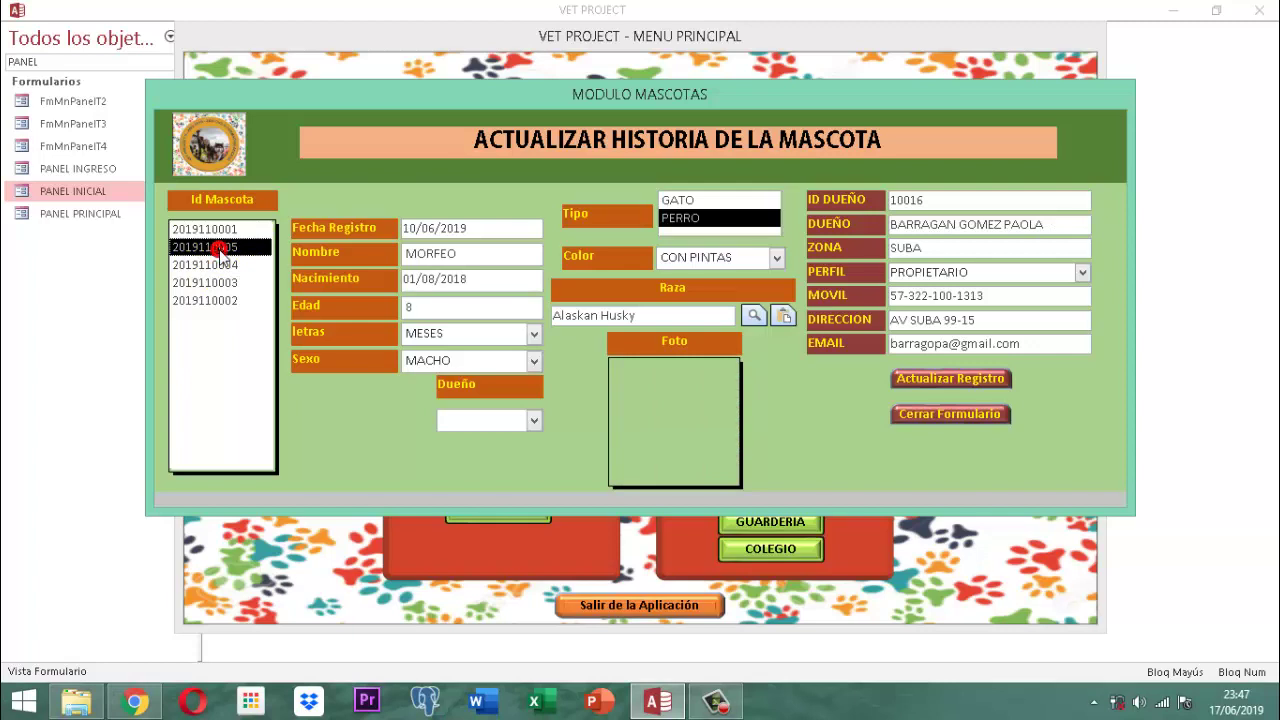
pyautogui.click(222, 265)
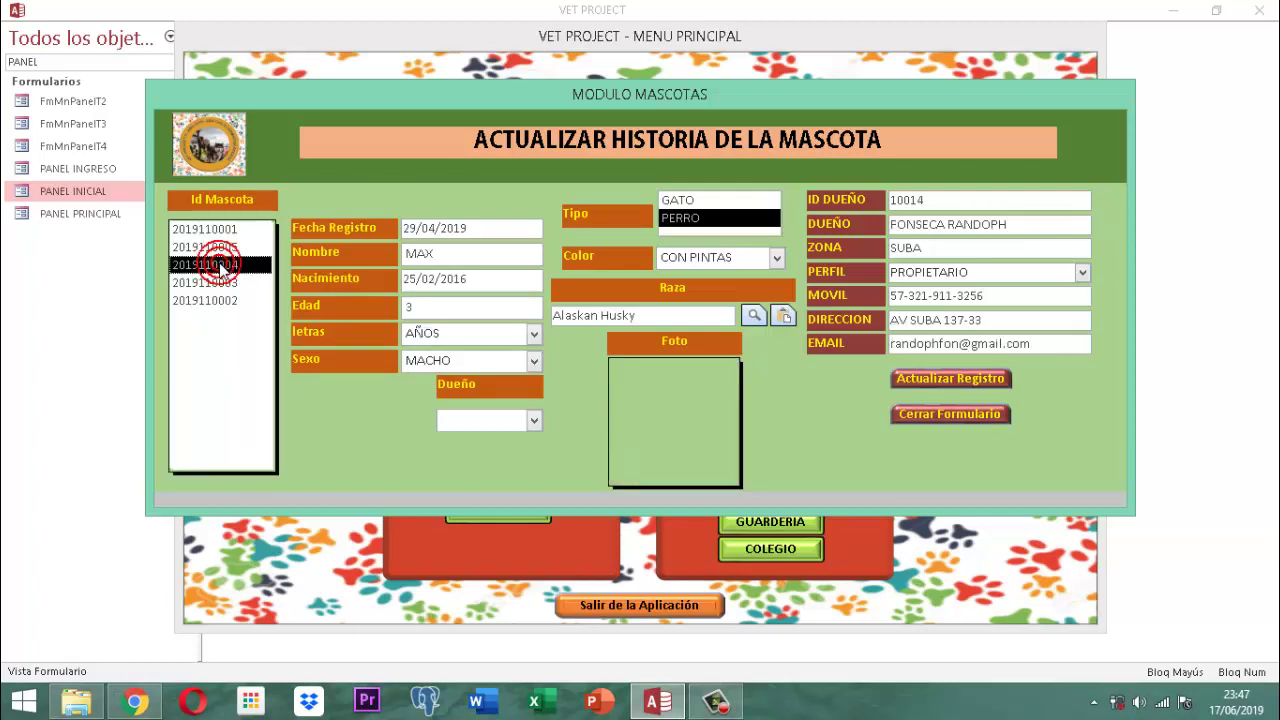
pyautogui.click(215, 283)
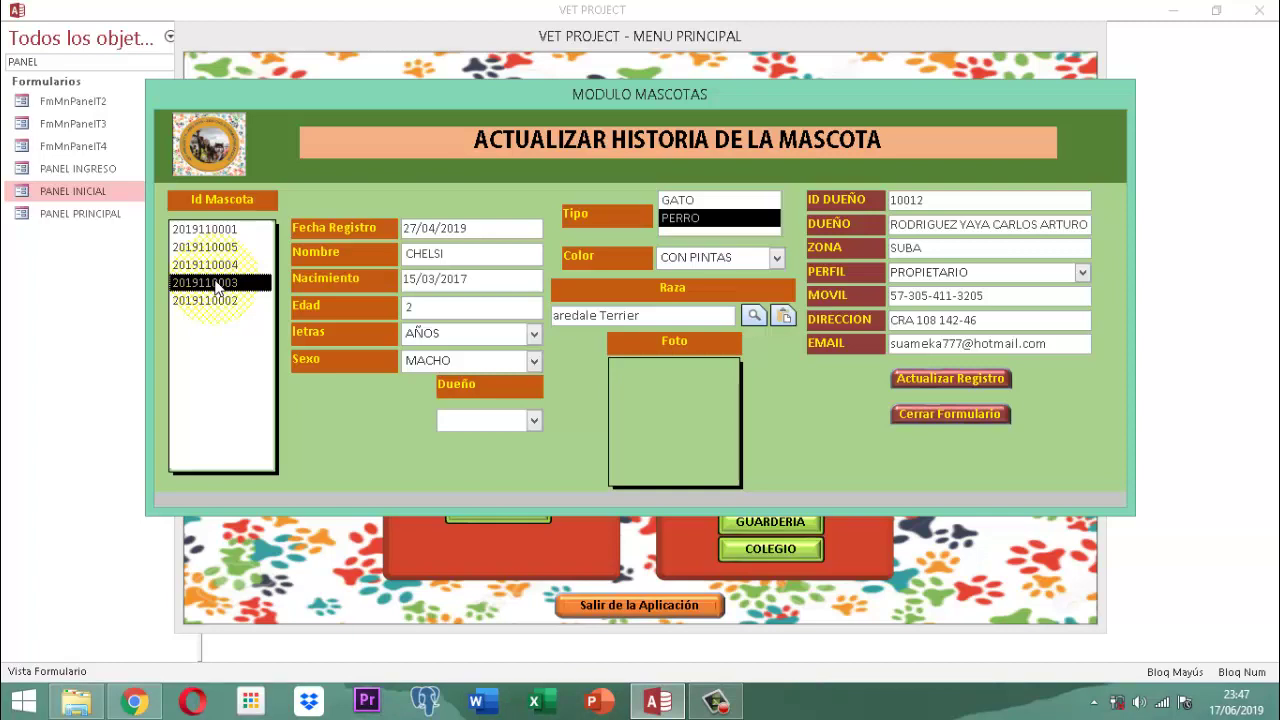
# Change CHELSI's owner to 10002 and bring up the breed lookup beside Raza
pyautogui.click(532, 421)
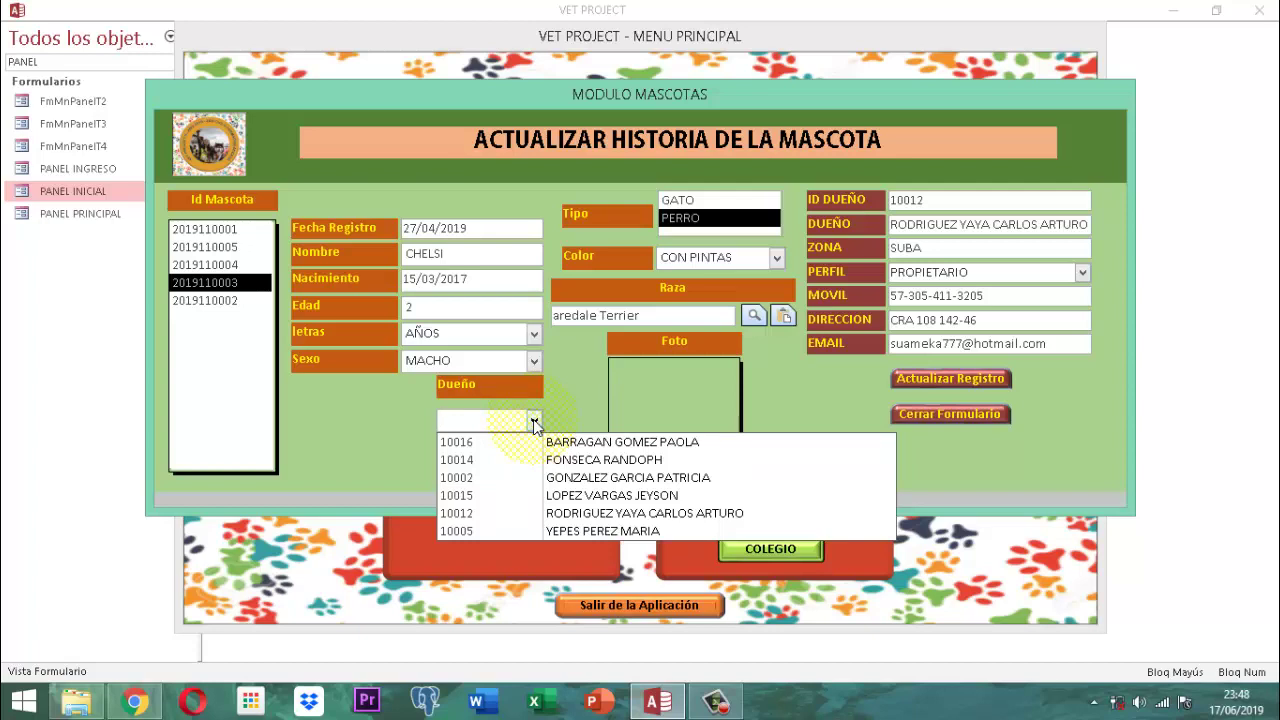
pyautogui.click(460, 477)
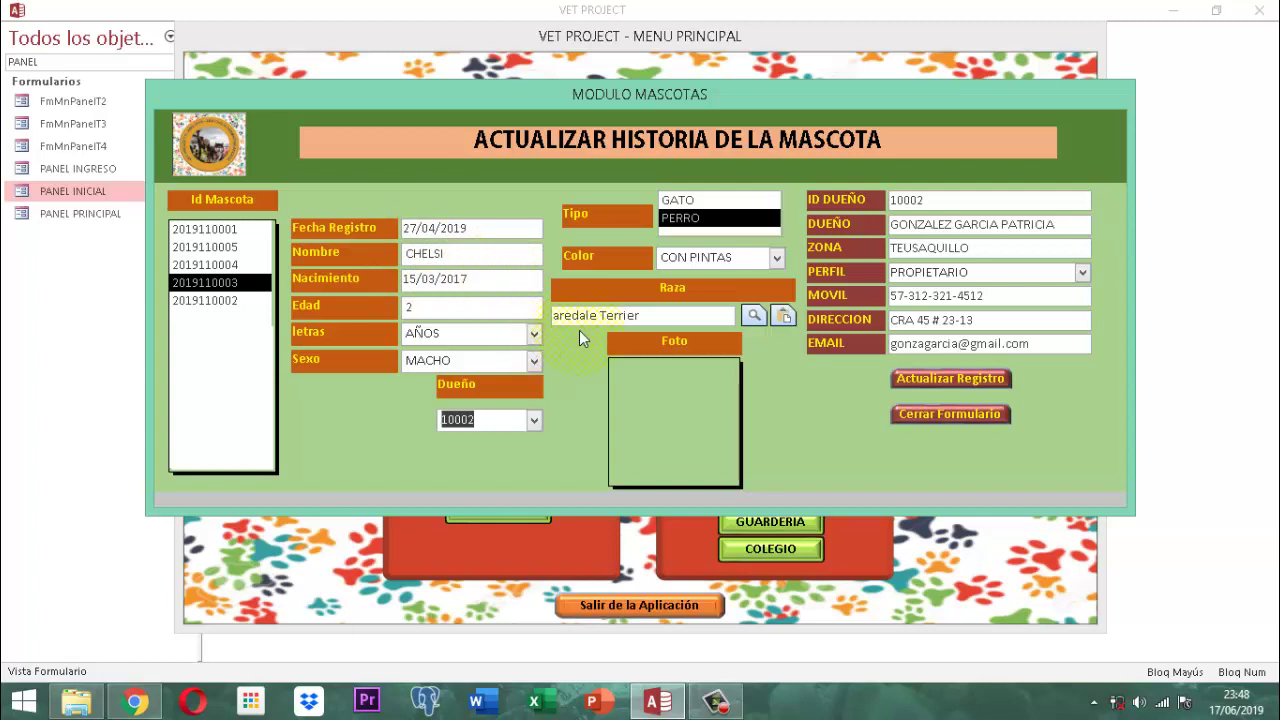
pyautogui.click(754, 316)
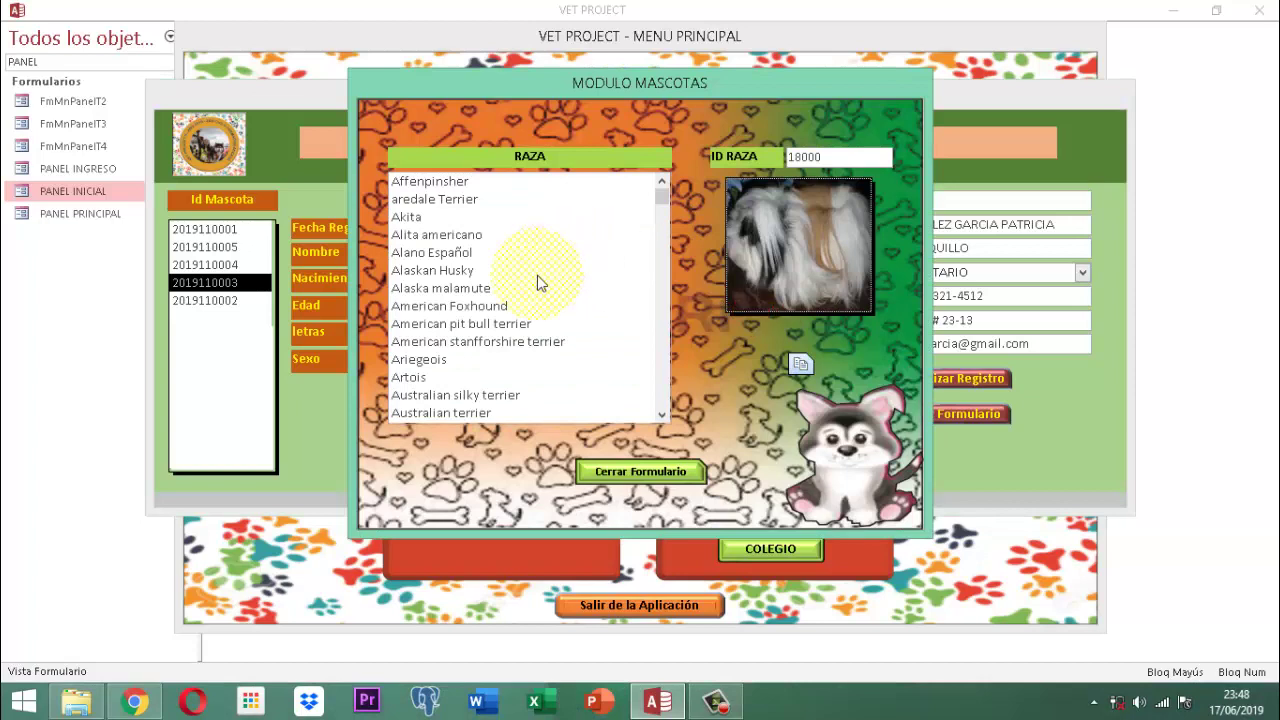
# Scroll through the breed list and select Beagle
pyautogui.click(660, 197)
pyautogui.moveTo(660, 197); pyautogui.dragTo(663, 408)
pyautogui.scroll(-1, 470, 378)
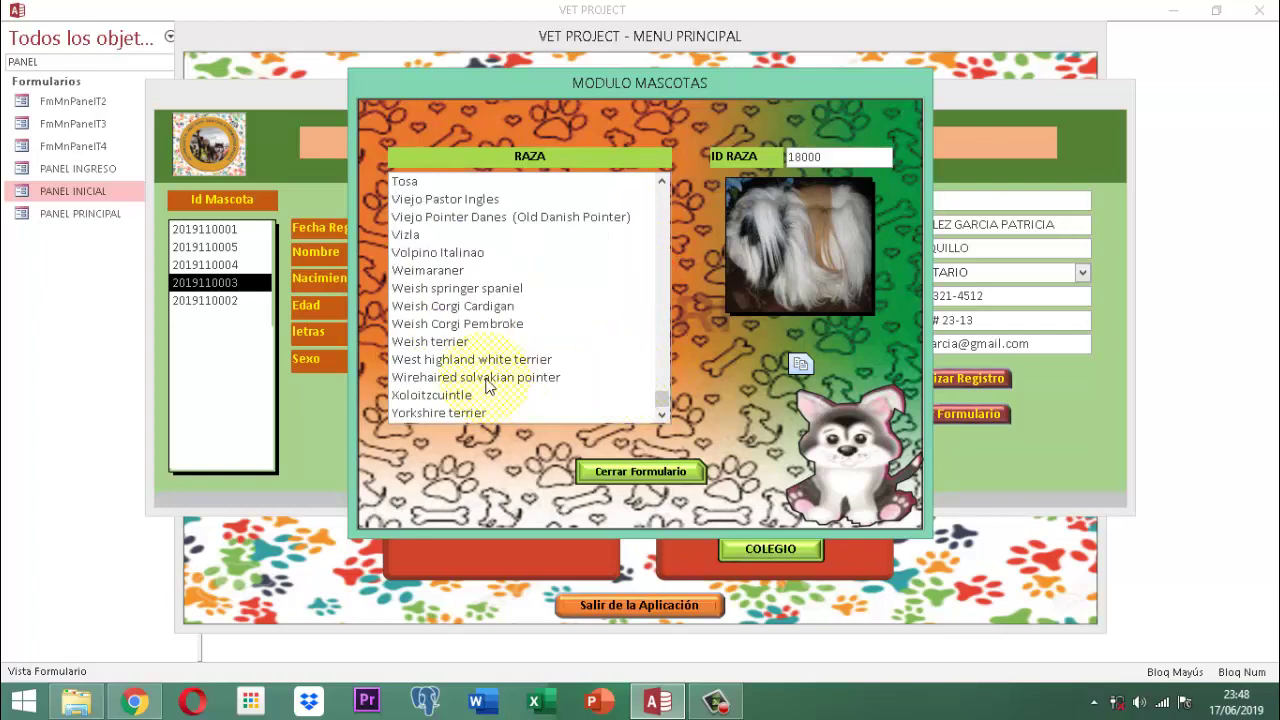
pyautogui.scroll(8, 455, 328)
pyautogui.scroll(7, 455, 328)
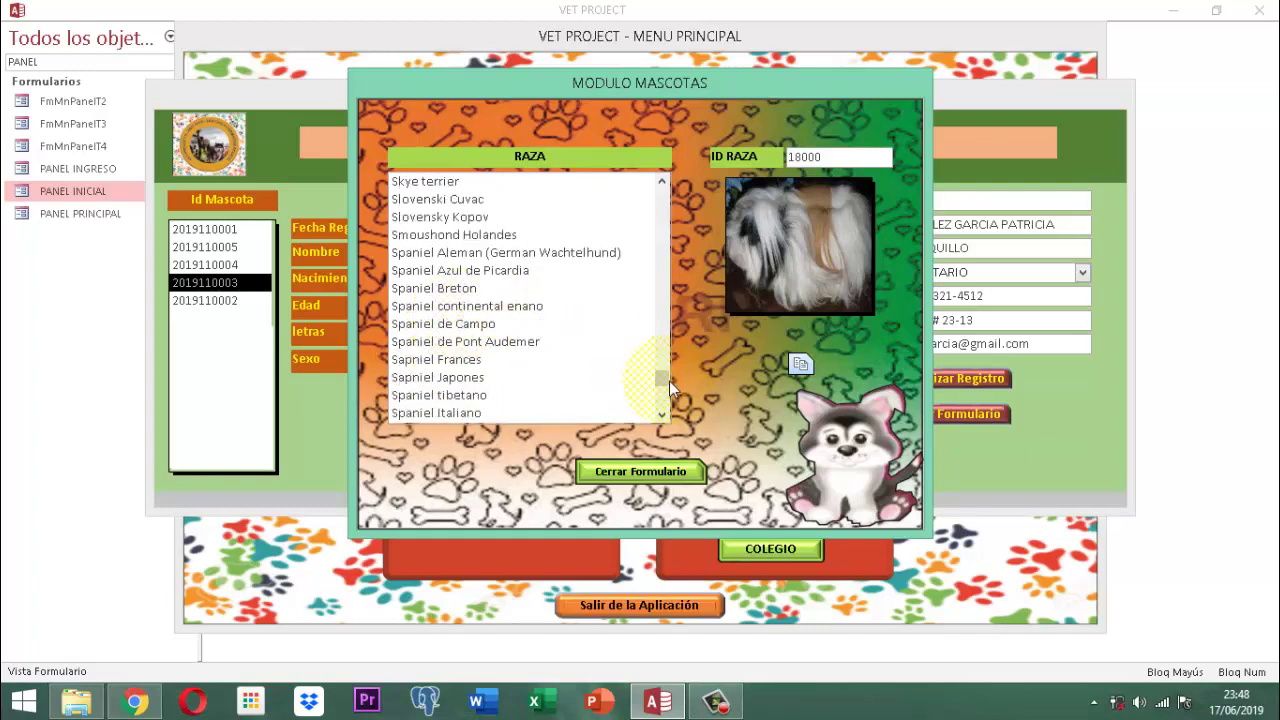
pyautogui.moveTo(669, 381); pyautogui.dragTo(671, 223)
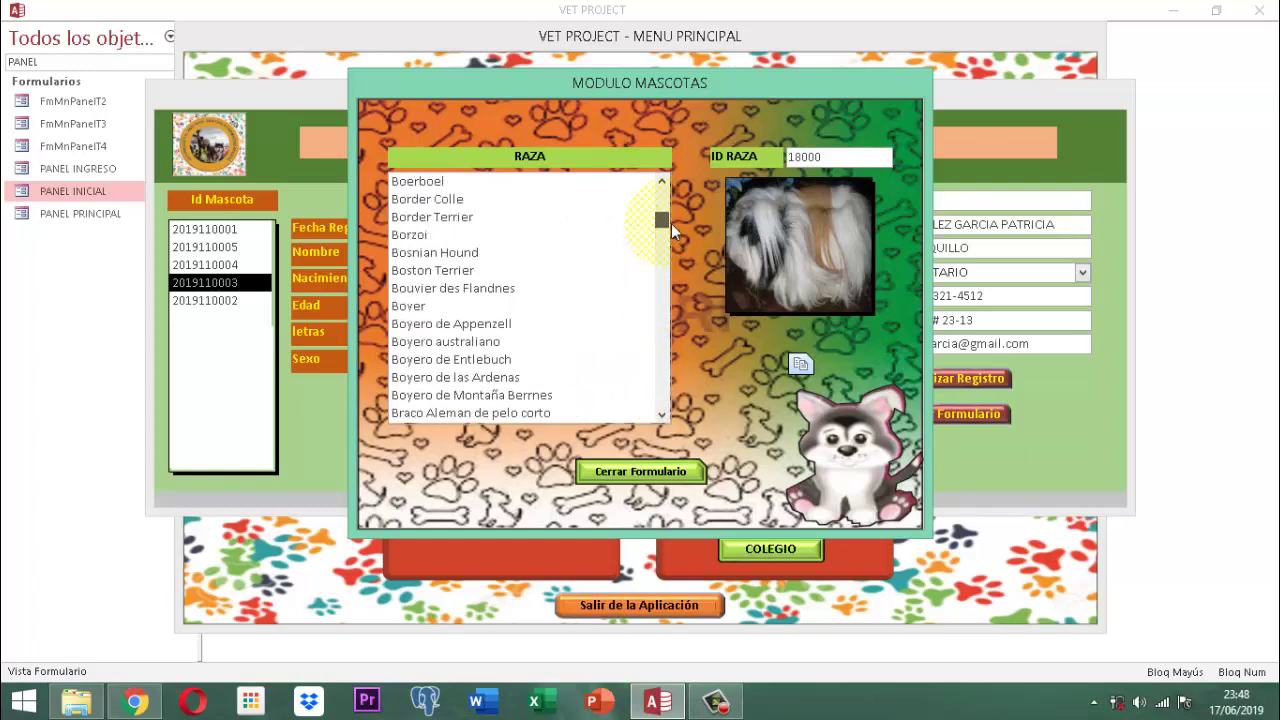
pyautogui.scroll(5, 463, 252)
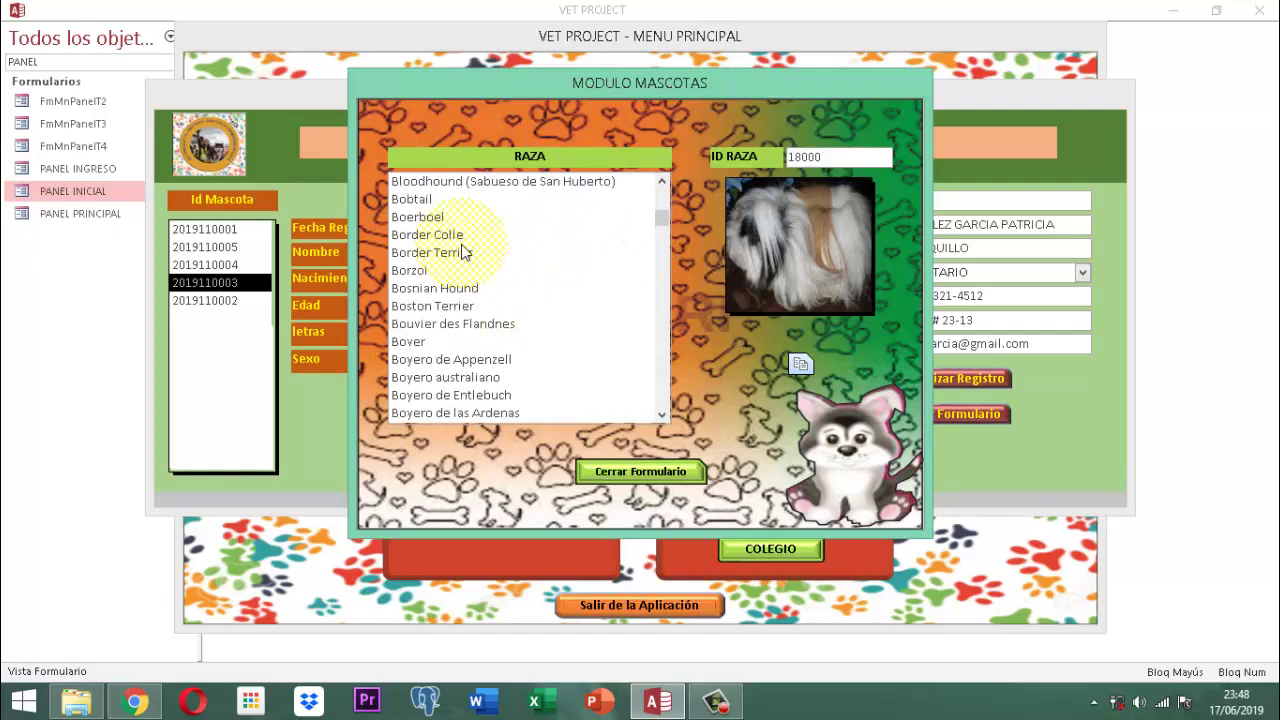
pyautogui.scroll(6, 463, 252)
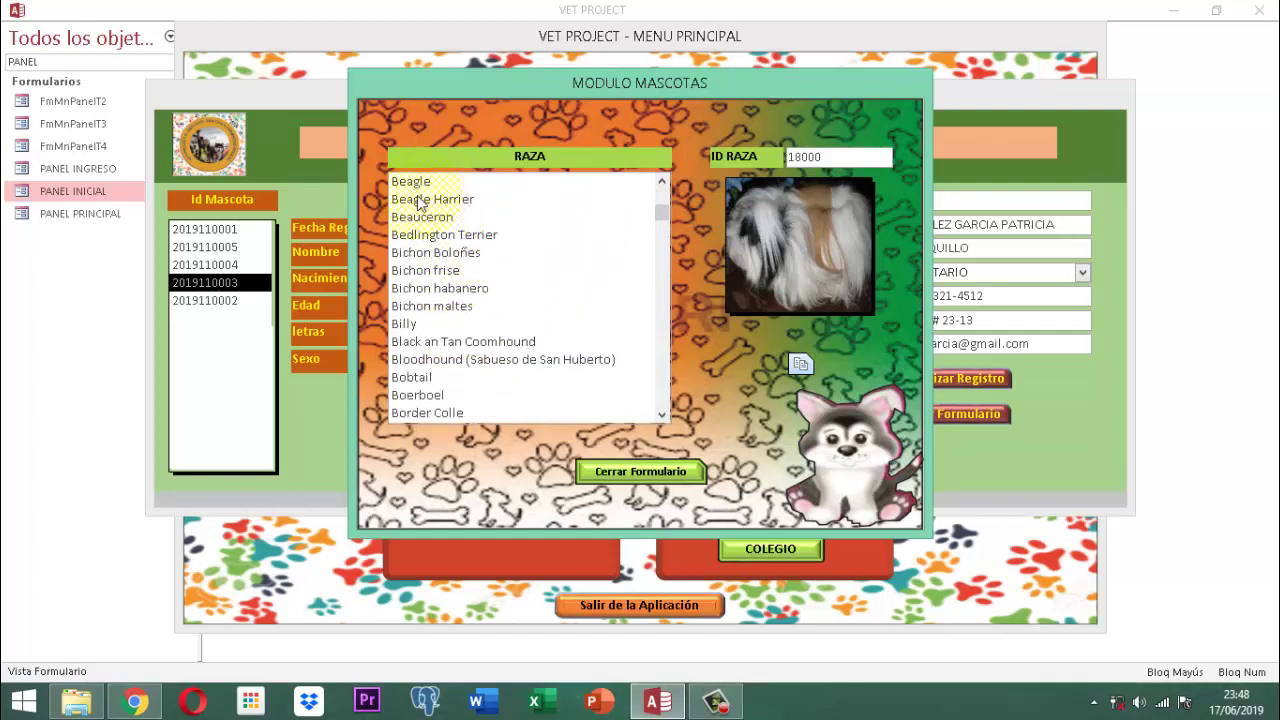
pyautogui.click(417, 183)
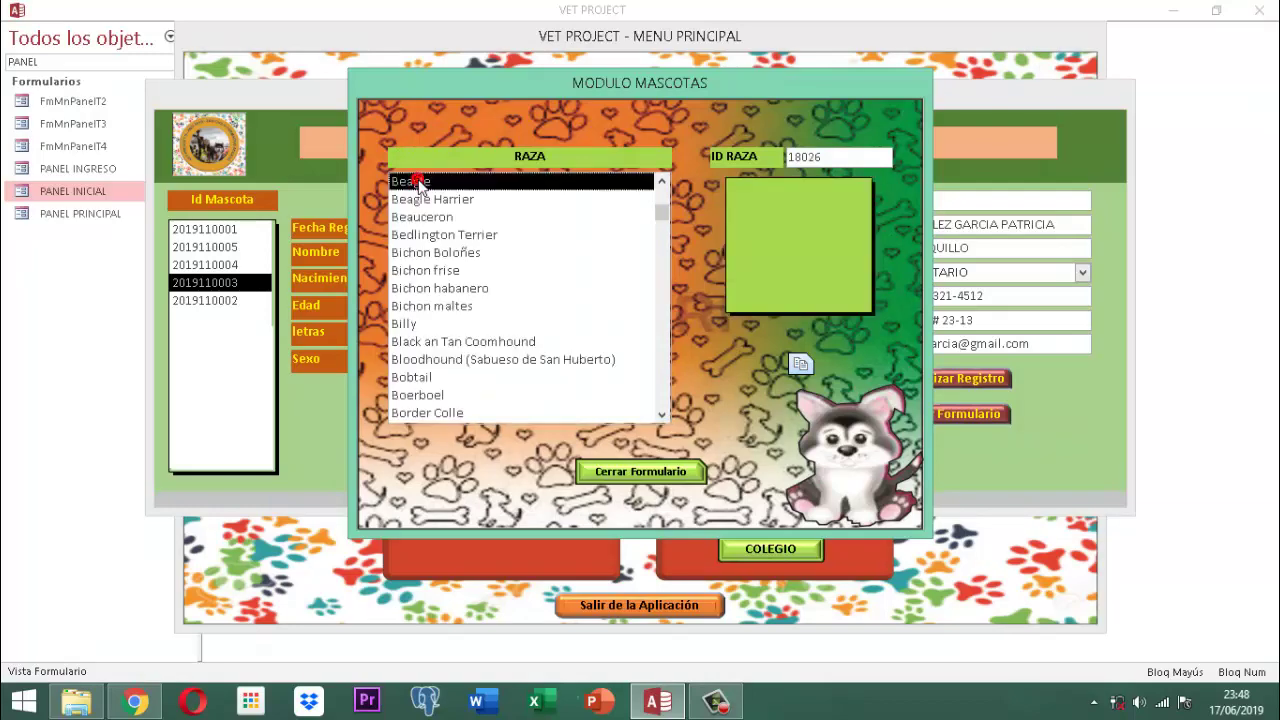
# Select Bavarian Mountain Scenthound in the breed list
pyautogui.moveTo(661, 210); pyautogui.dragTo(665, 205)
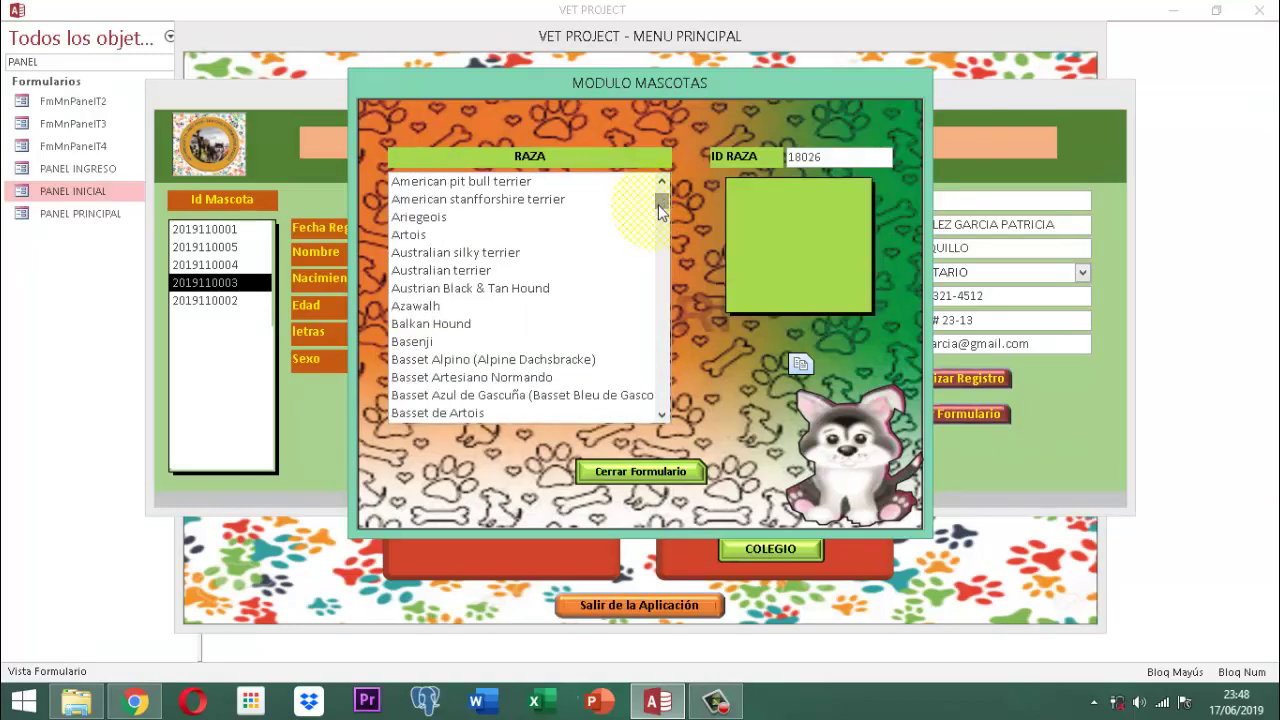
pyautogui.scroll(-3, 465, 345)
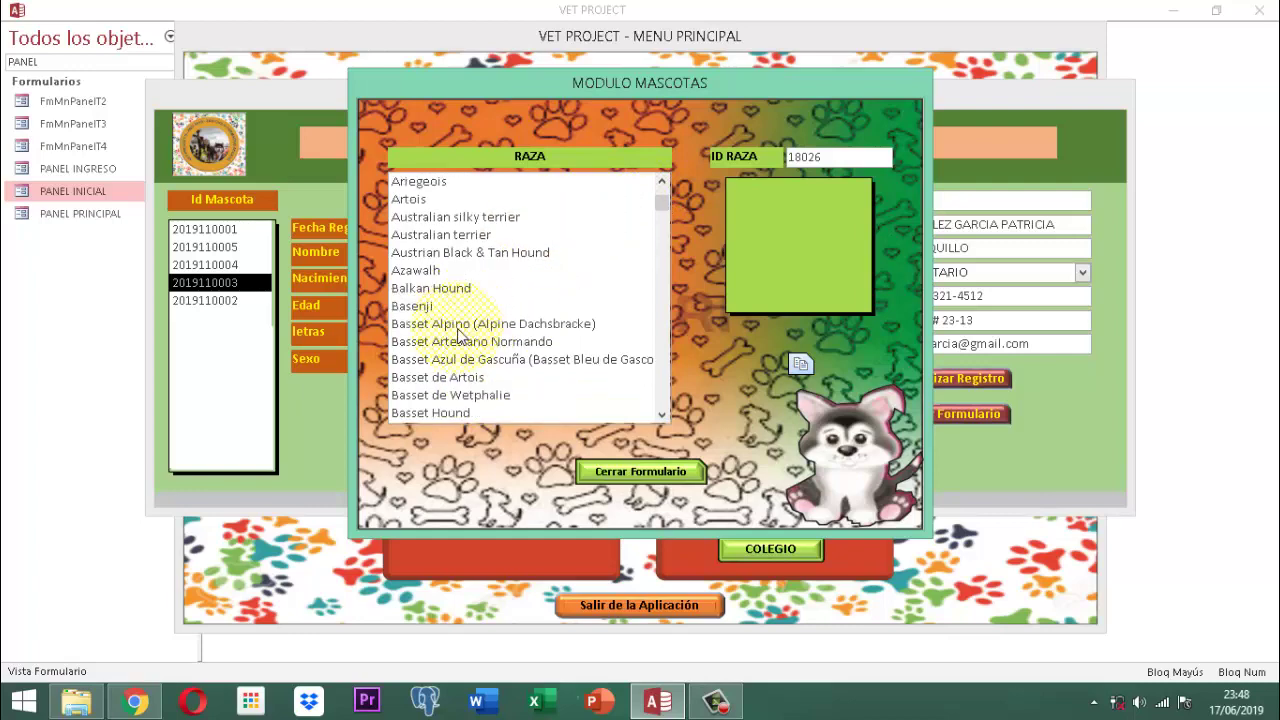
pyautogui.scroll(-1, 459, 336)
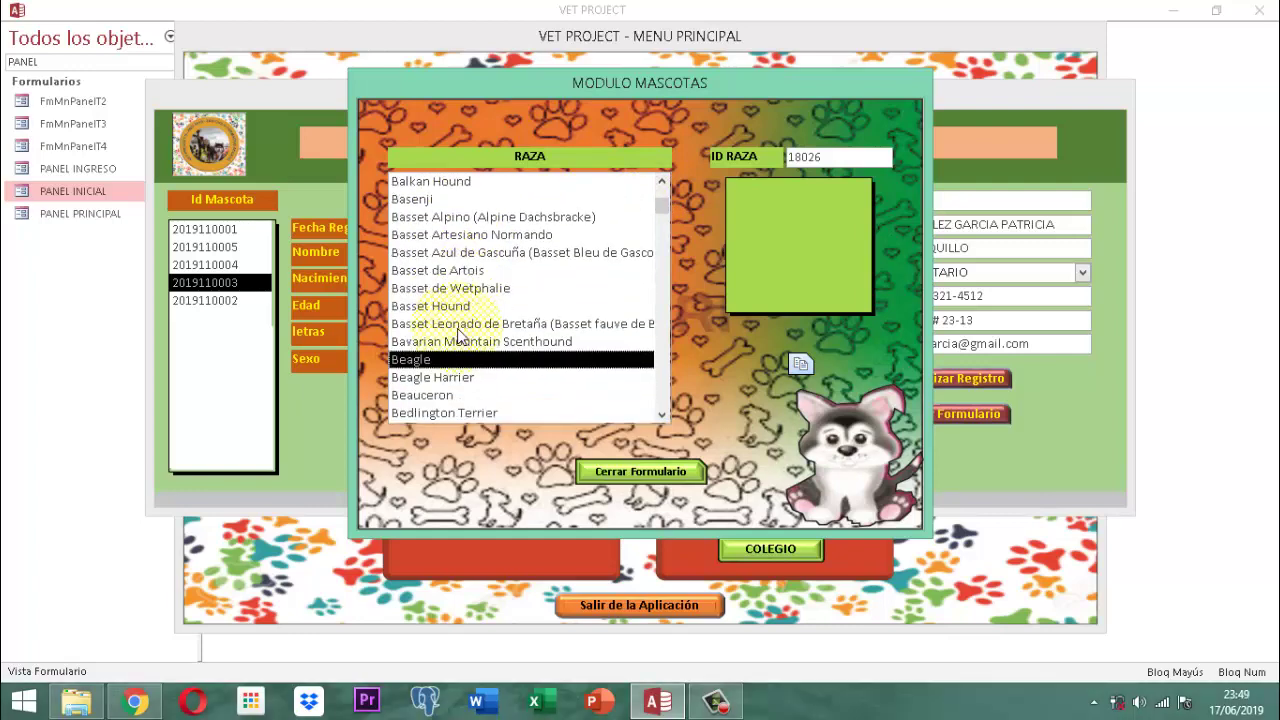
pyautogui.click(485, 342)
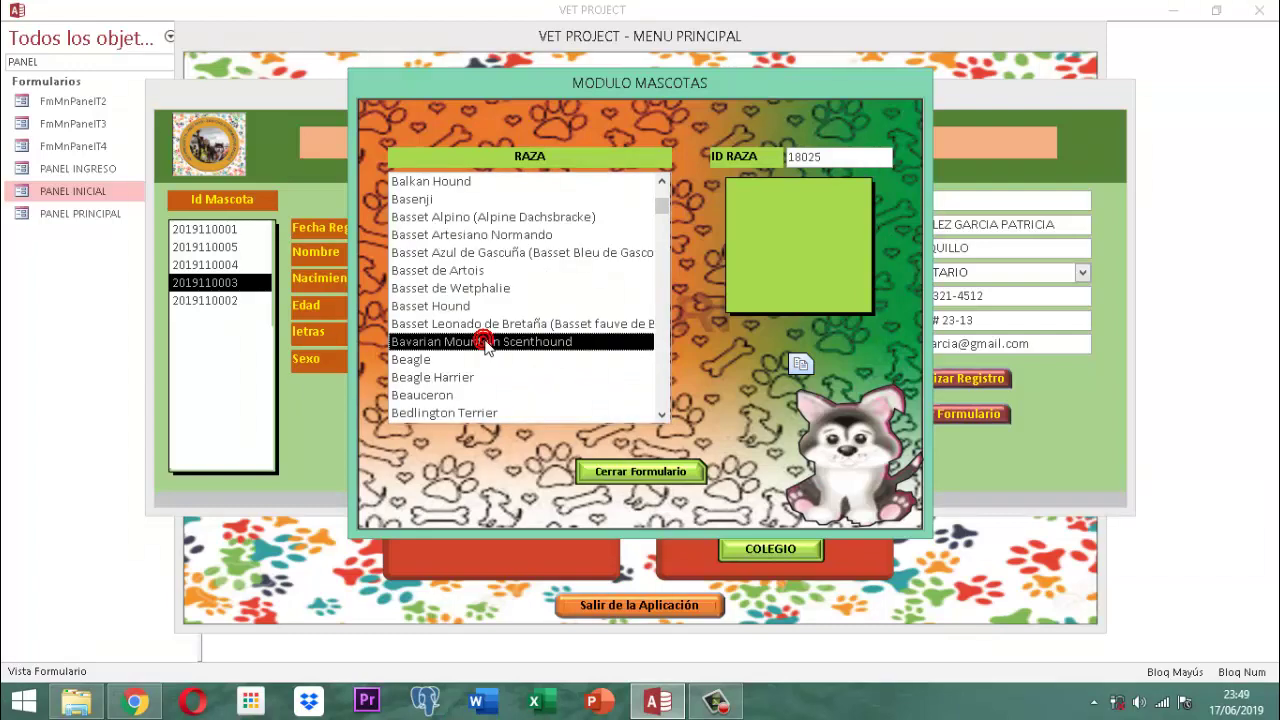
# Select Affenpinsher, then step down to Australian silky terrier, ID RAZA 18012
pyautogui.scroll(5, 620, 282)
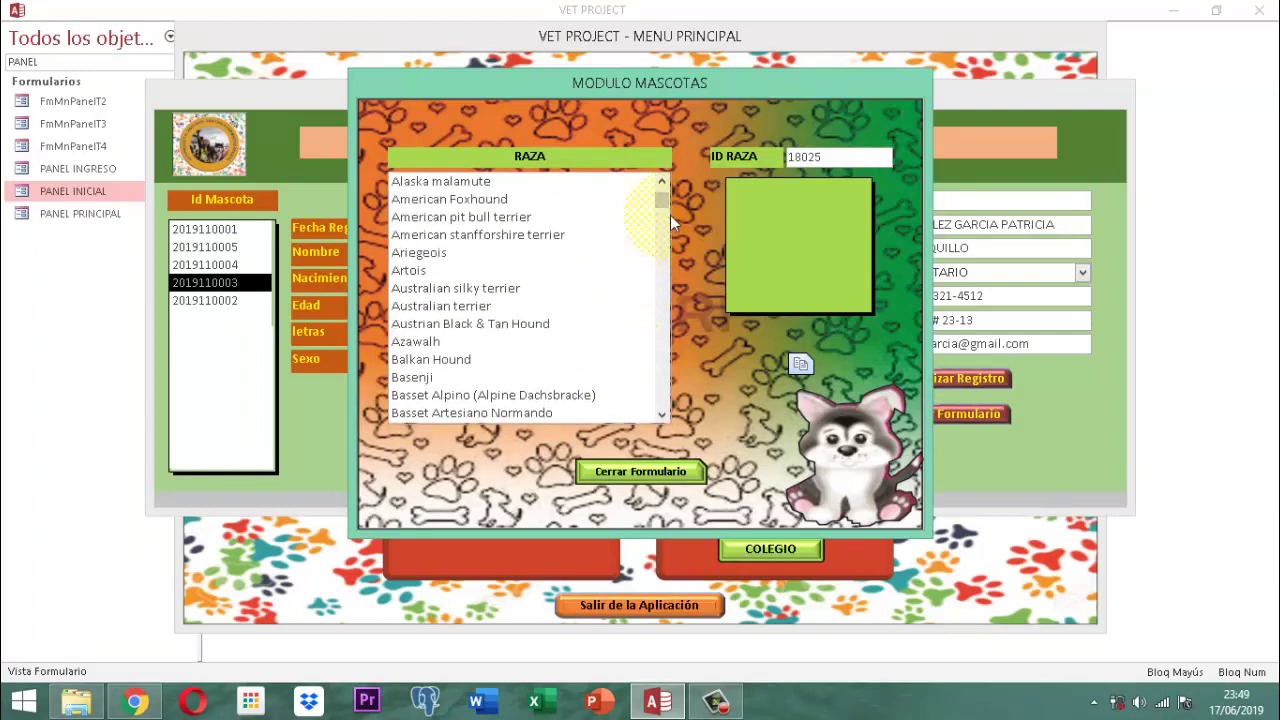
pyautogui.scroll(3, 660, 205)
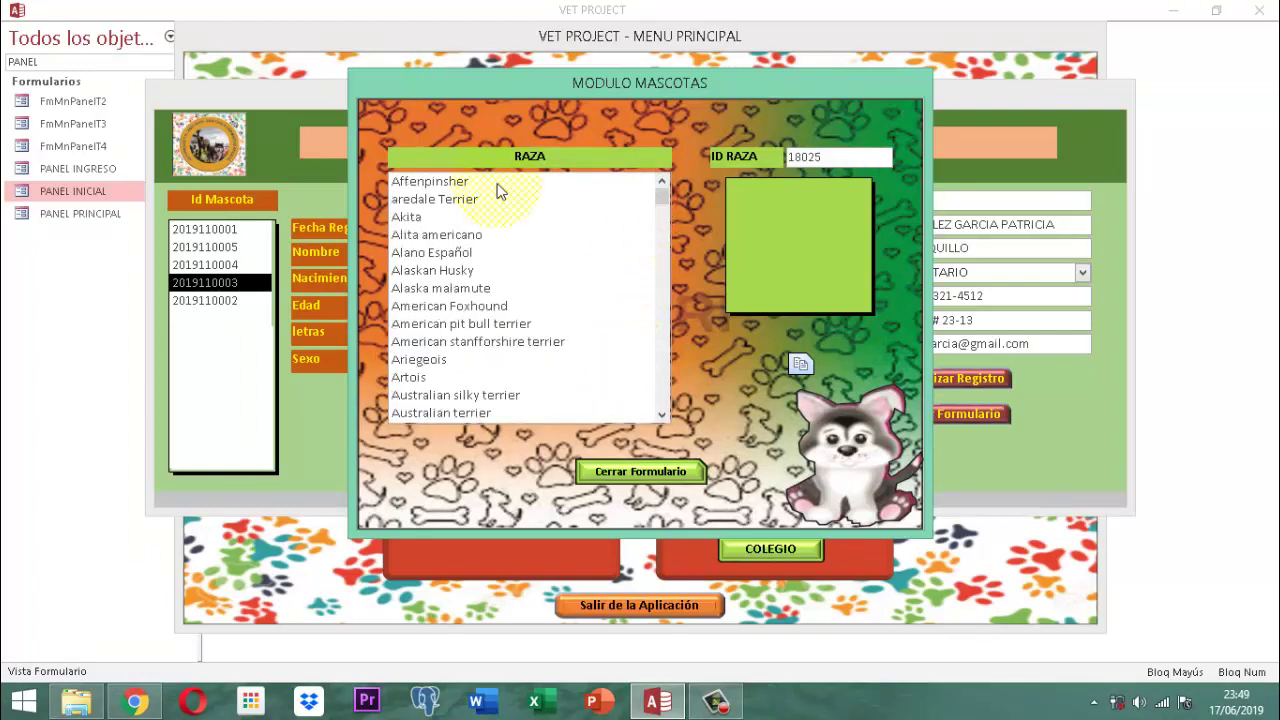
pyautogui.click(458, 183)
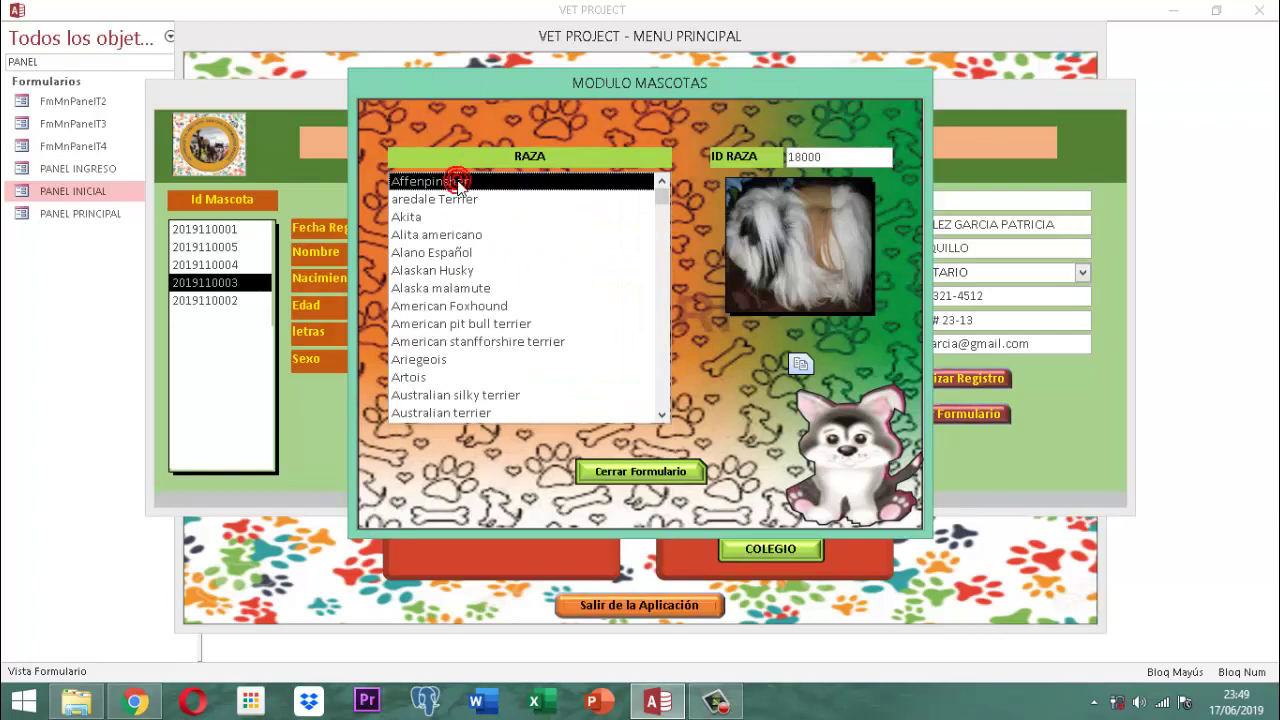
pyautogui.press('Down')
pyautogui.press('Down')
pyautogui.press('Down')
pyautogui.press('Down')
pyautogui.press('Down')
pyautogui.press('Down')
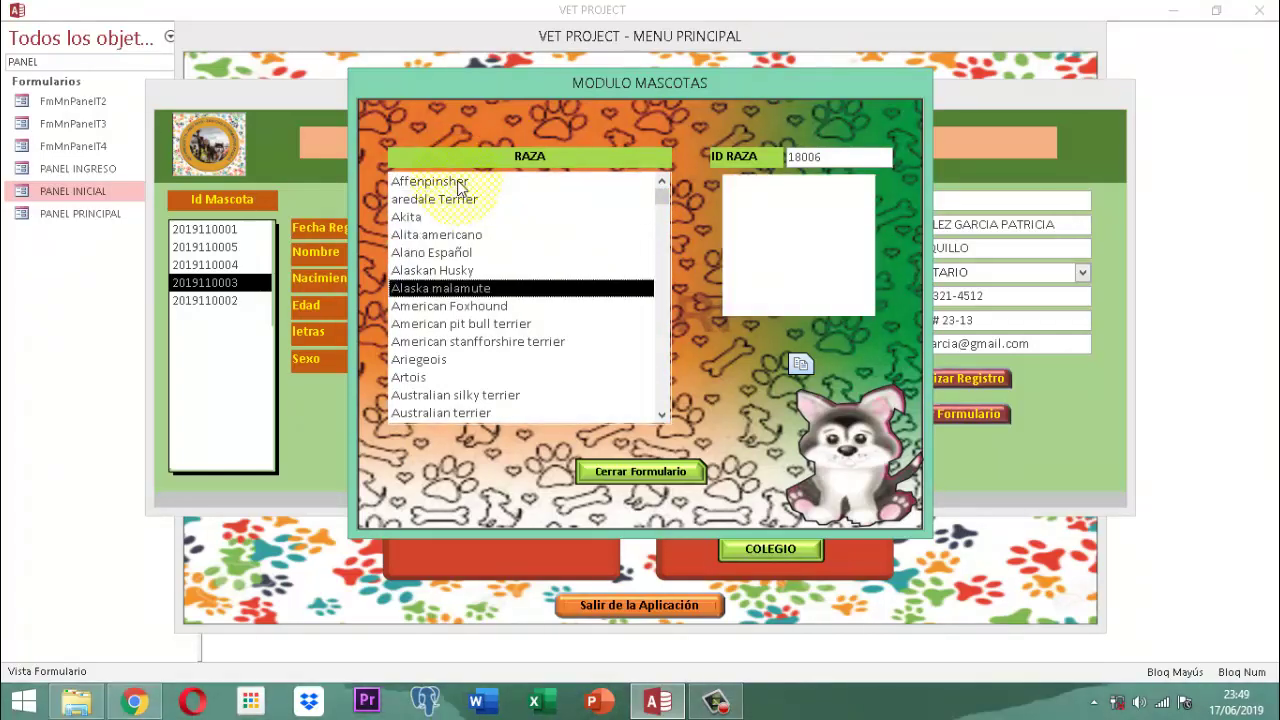
pyautogui.press('Down')
pyautogui.press('Down')
pyautogui.press('Down')
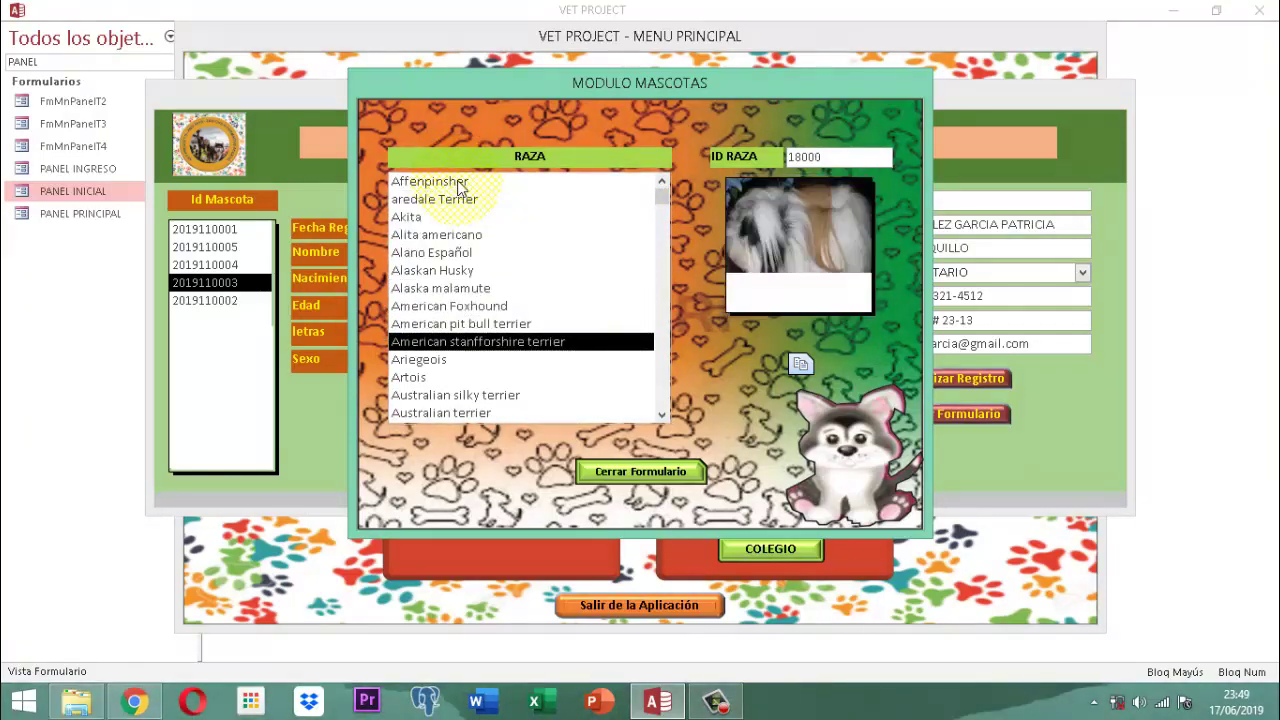
pyautogui.press('Down')
pyautogui.press('Down')
pyautogui.press('Down')
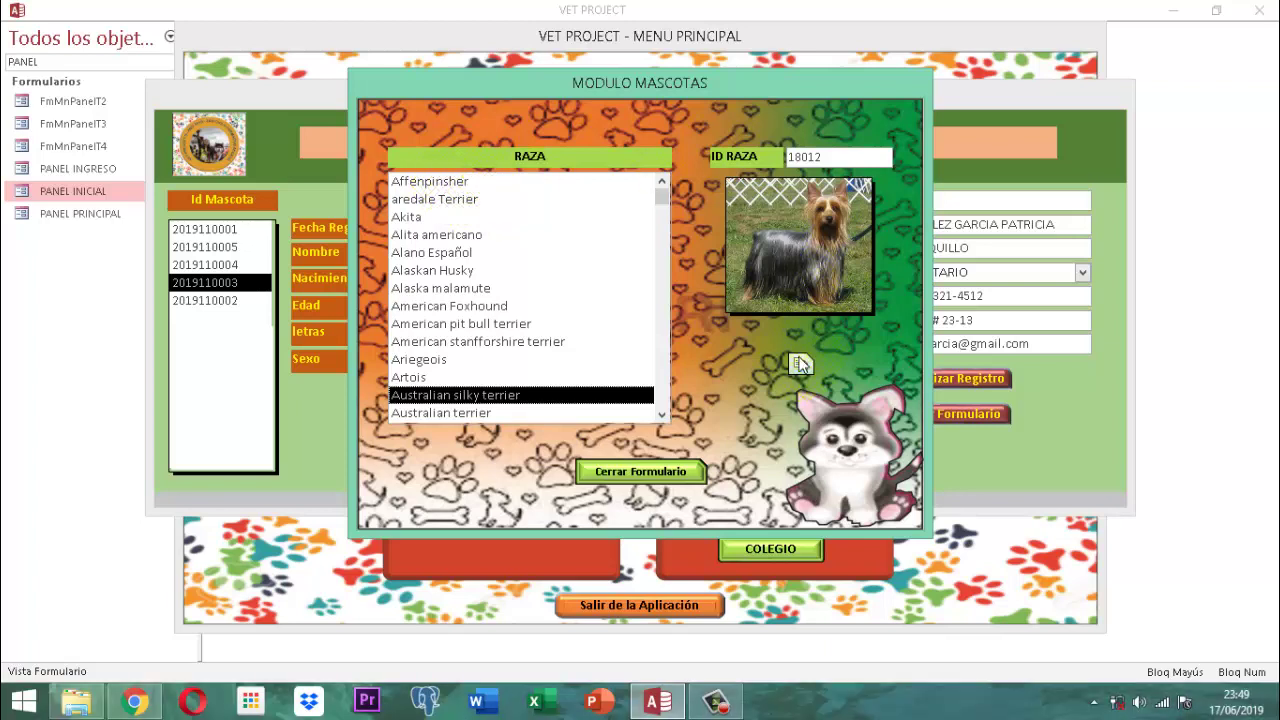
pyautogui.click(800, 364)
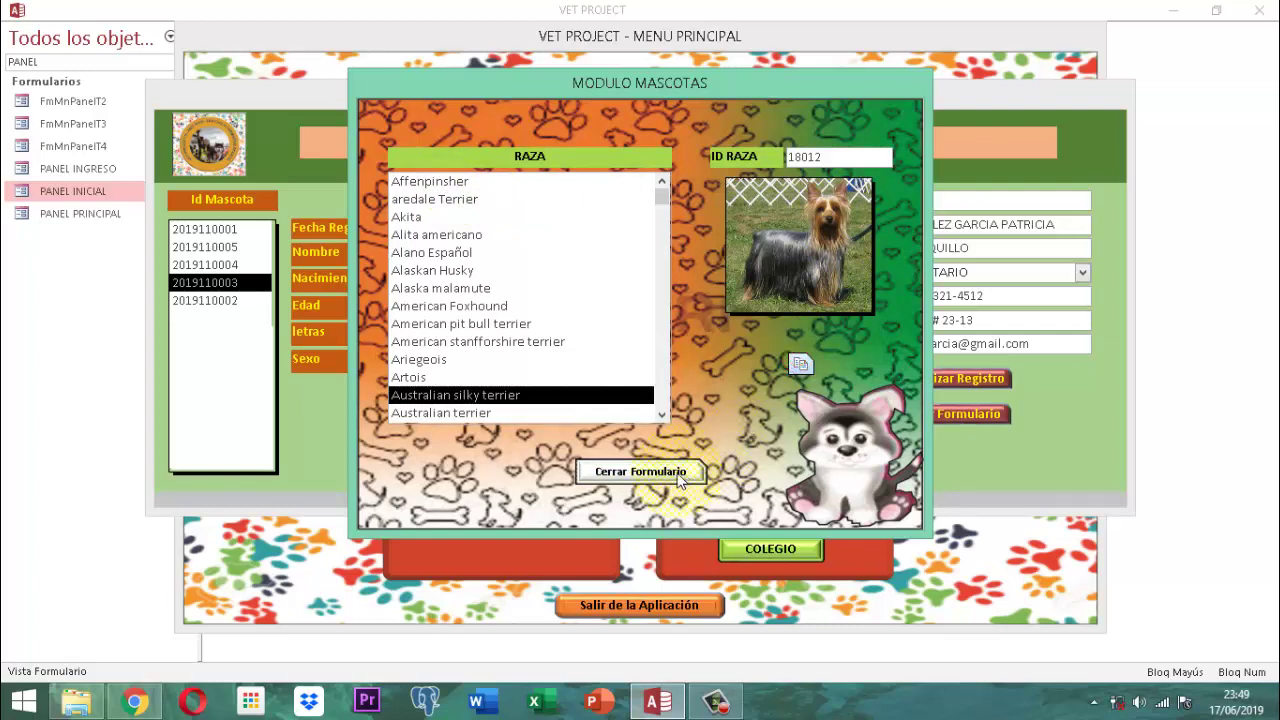
# Paste Australian silky terrier into CHELSI's Raza, save with Actualizar Registro, and close the form
pyautogui.click(640, 471)
pyautogui.click(784, 317)
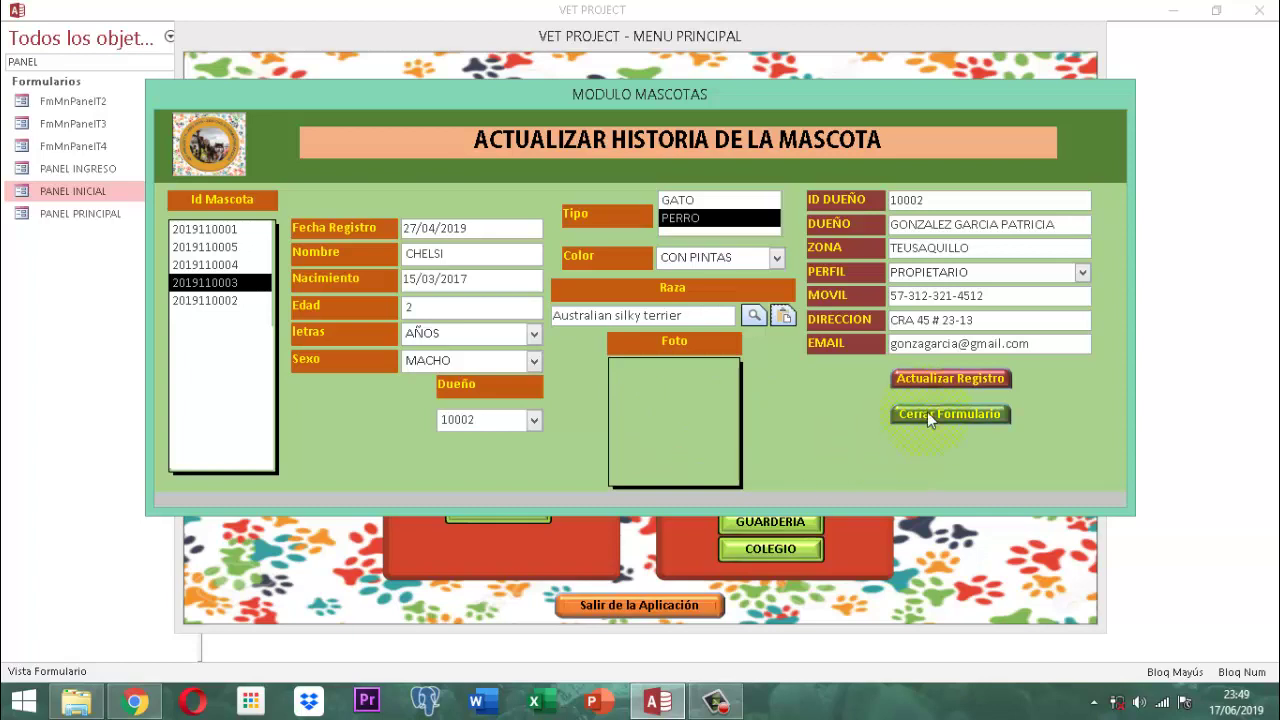
pyautogui.click(947, 377)
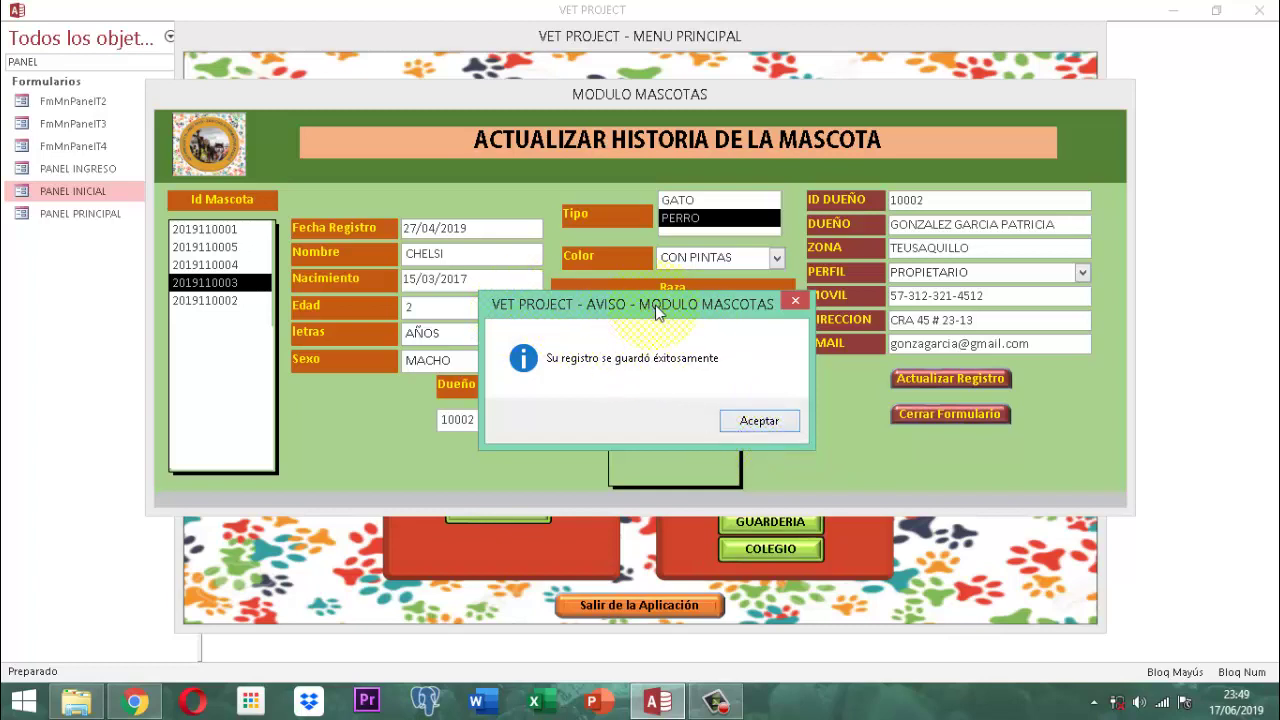
pyautogui.click(758, 421)
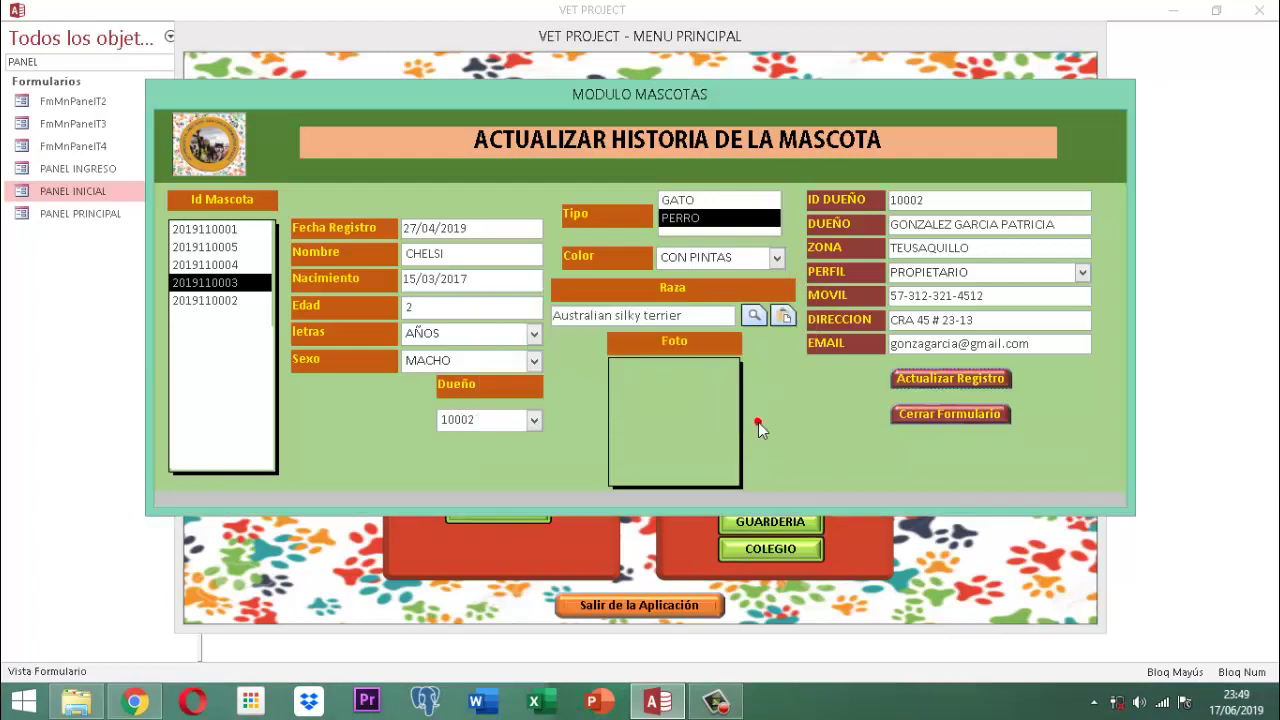
pyautogui.click(925, 410)
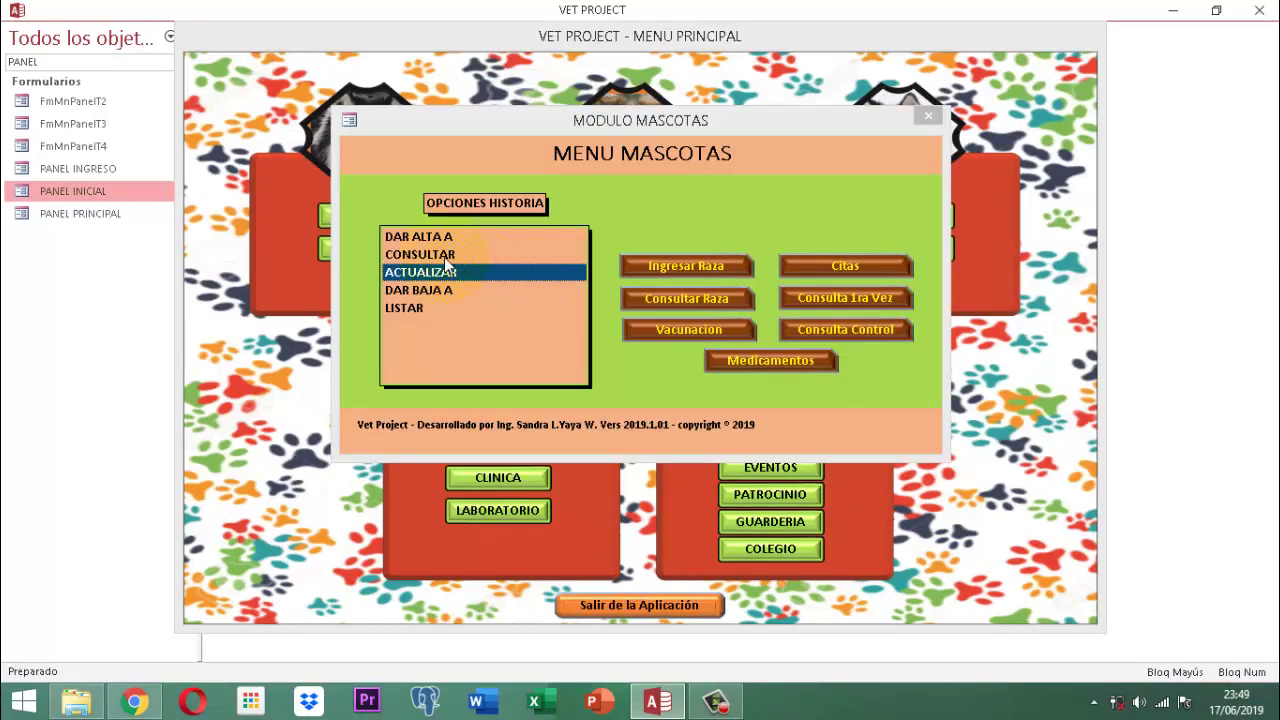
pyautogui.click(440, 254)
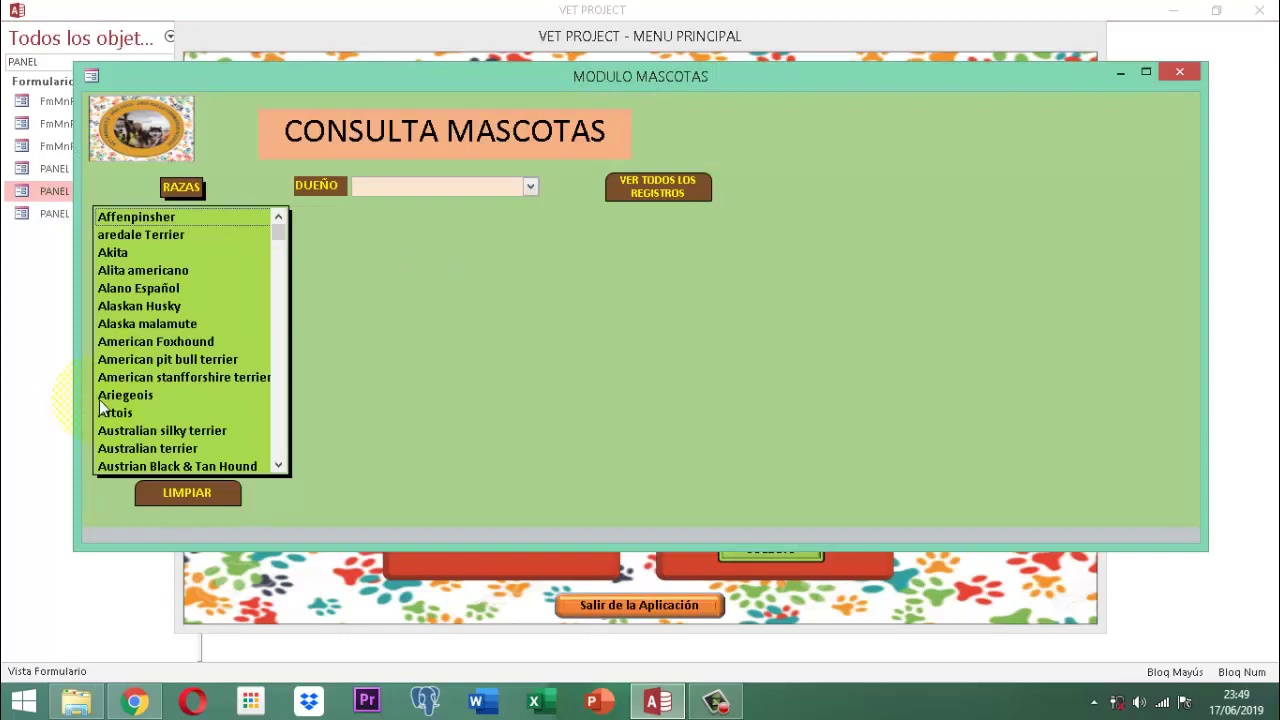
pyautogui.scroll(-1, 155, 365)
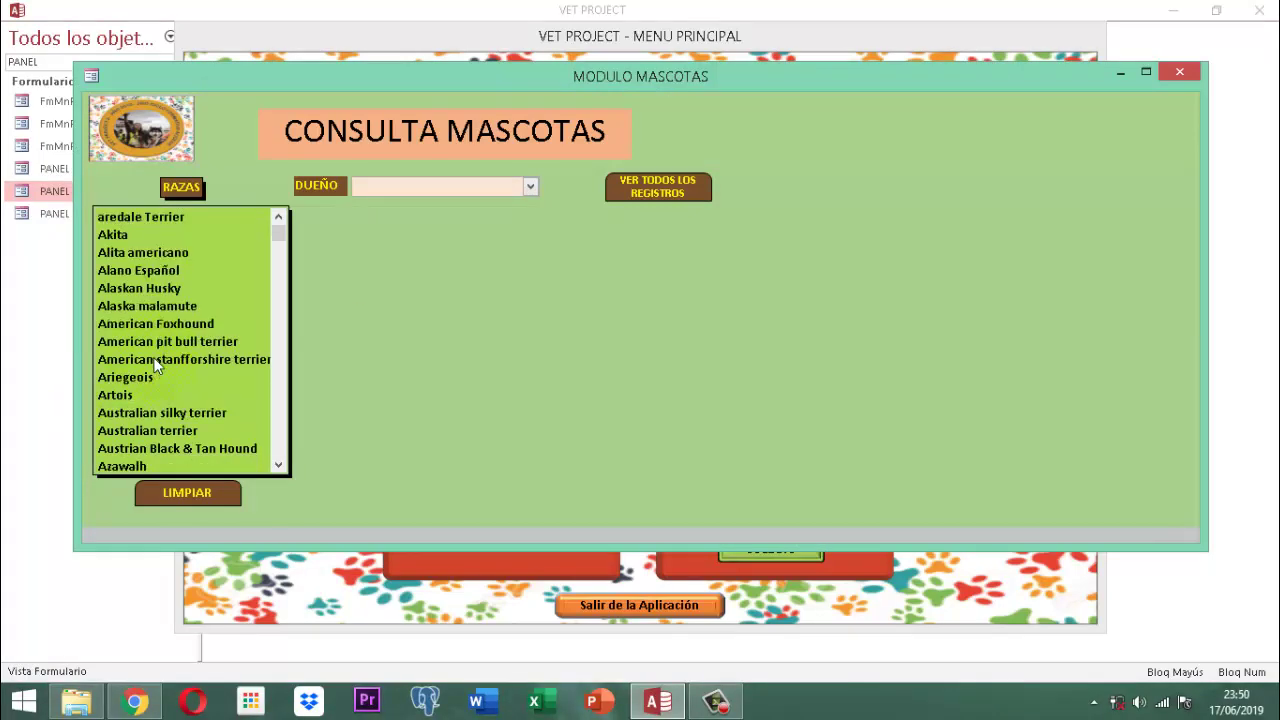
pyautogui.scroll(-1, 155, 366)
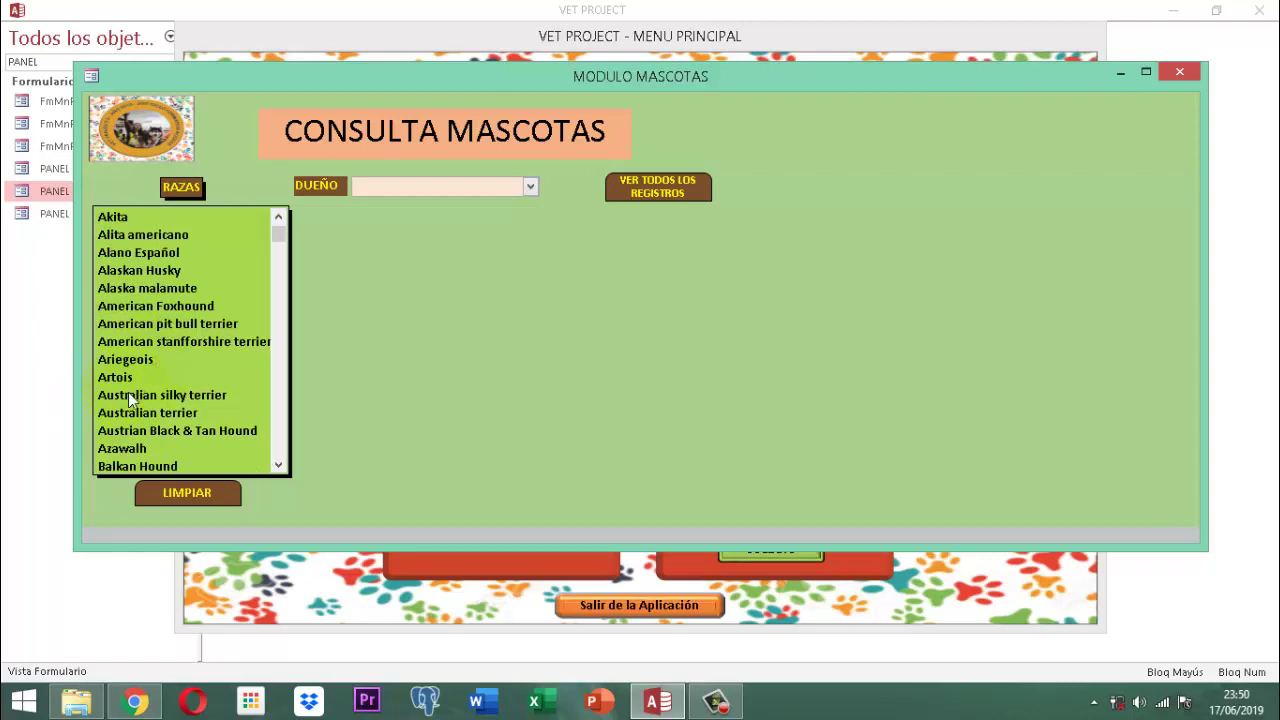
pyautogui.click(128, 394)
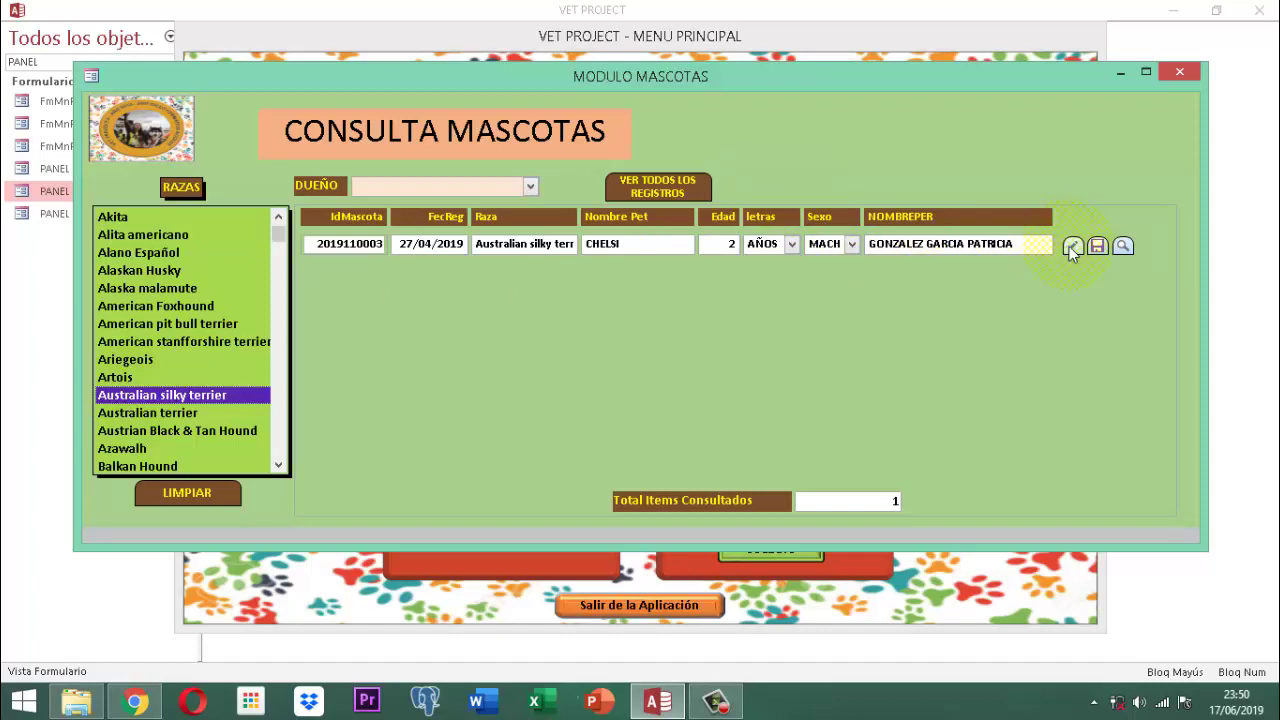
# Open CHELSI's detail record, then close it, CONSULTA MASCOTAS and MENU MASCOTAS
pyautogui.click(1123, 246)
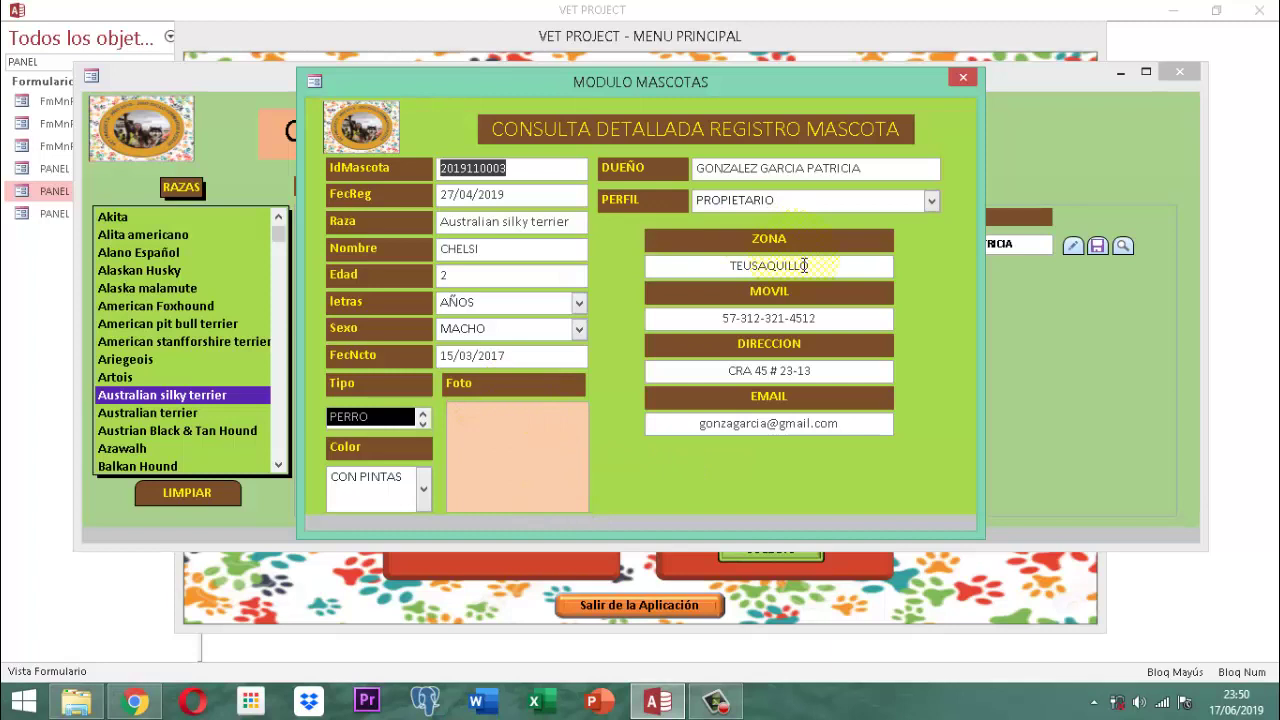
pyautogui.click(962, 77)
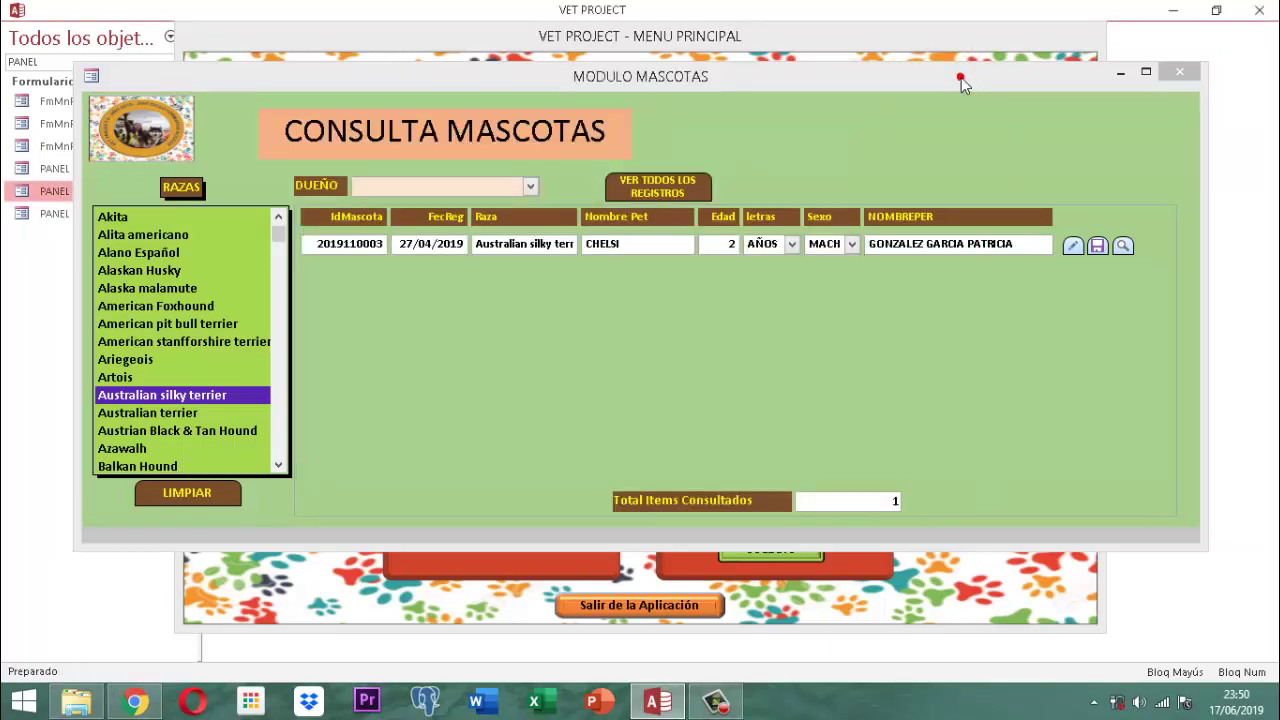
pyautogui.click(1182, 74)
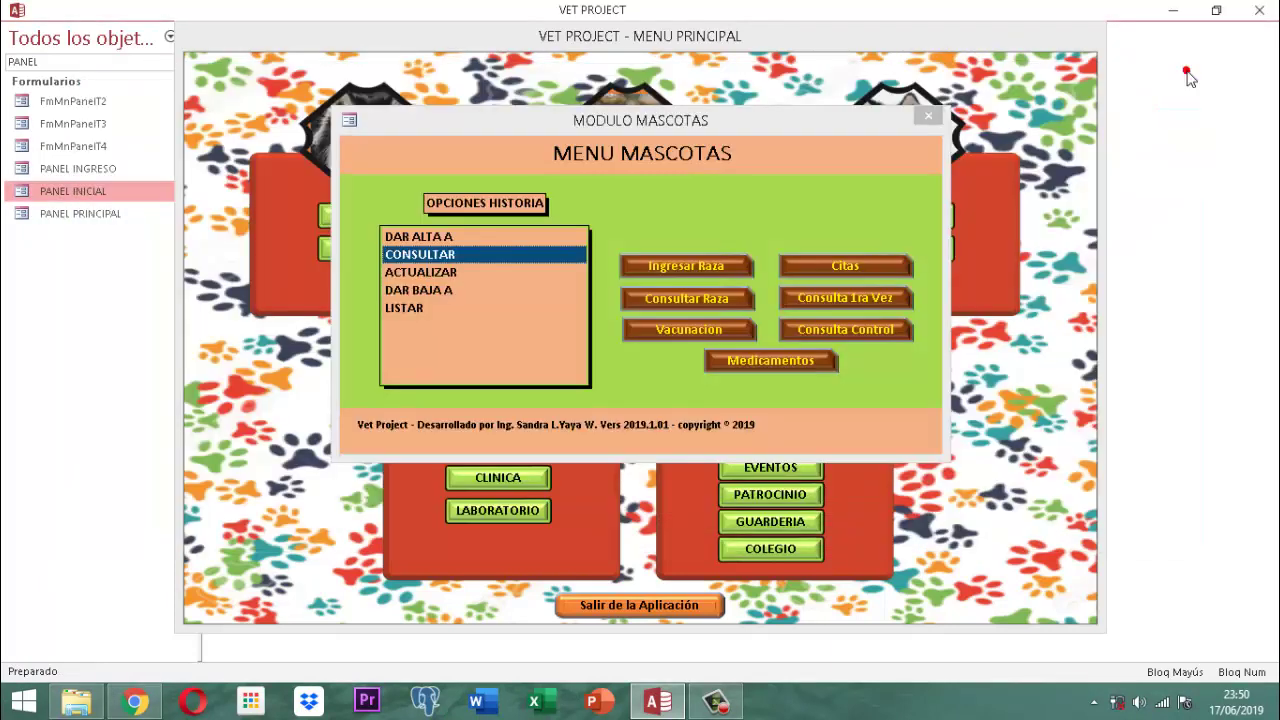
pyautogui.click(929, 119)
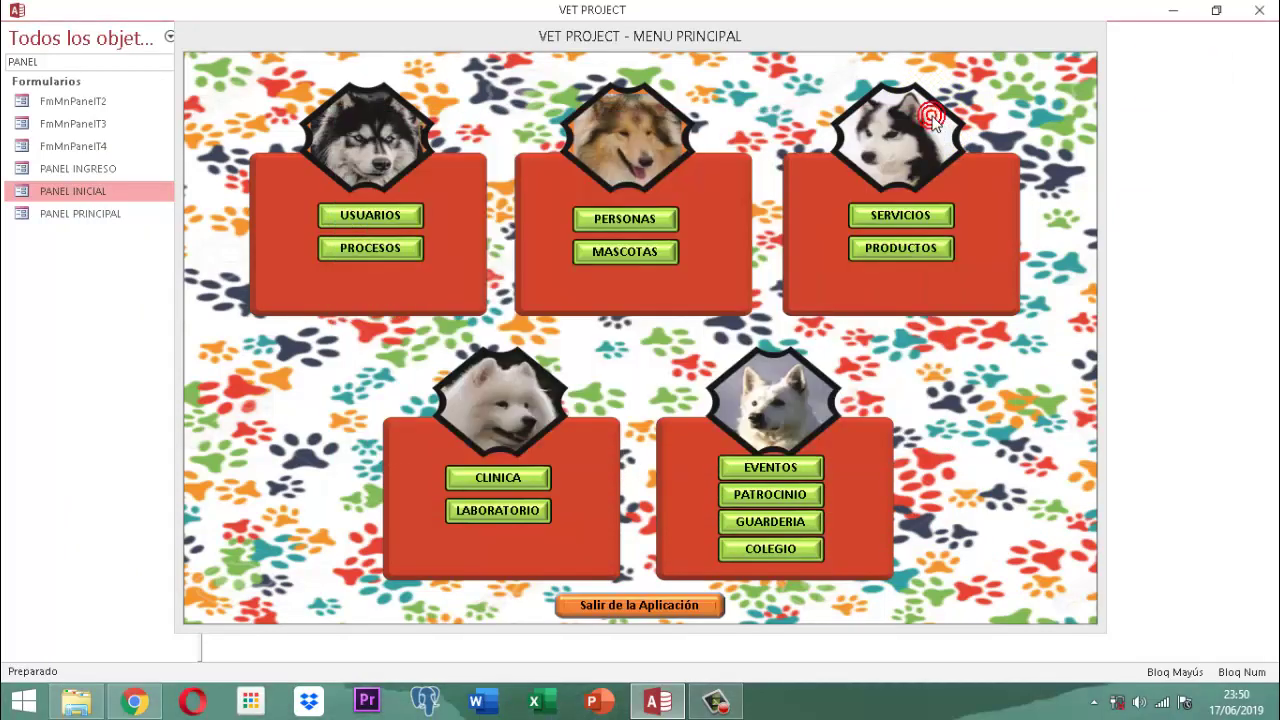